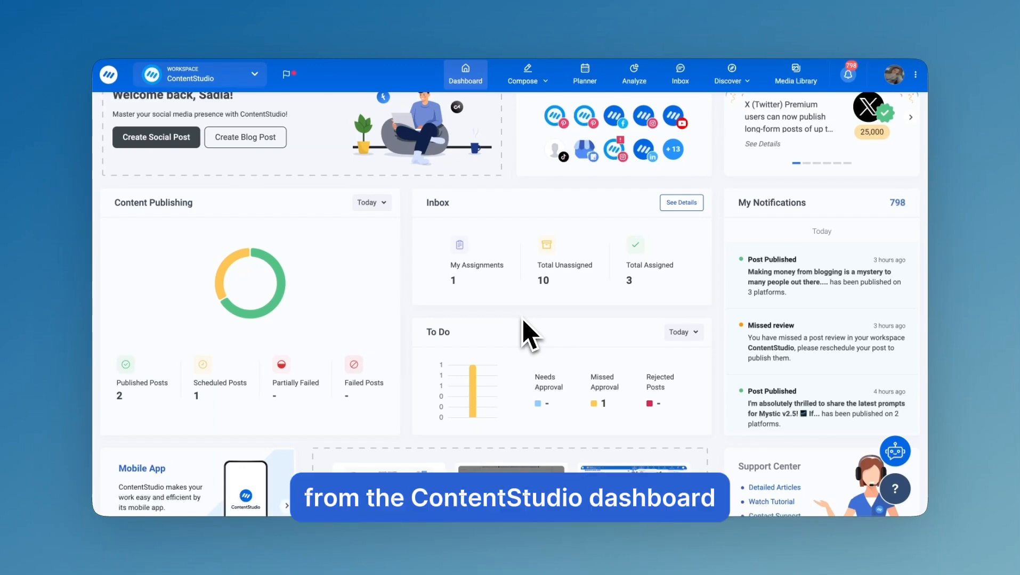
- Start a new social post and select the ContentStudio TikTok profile as the publishing account
{"action": "left_click", "coordinate": [524, 80]}
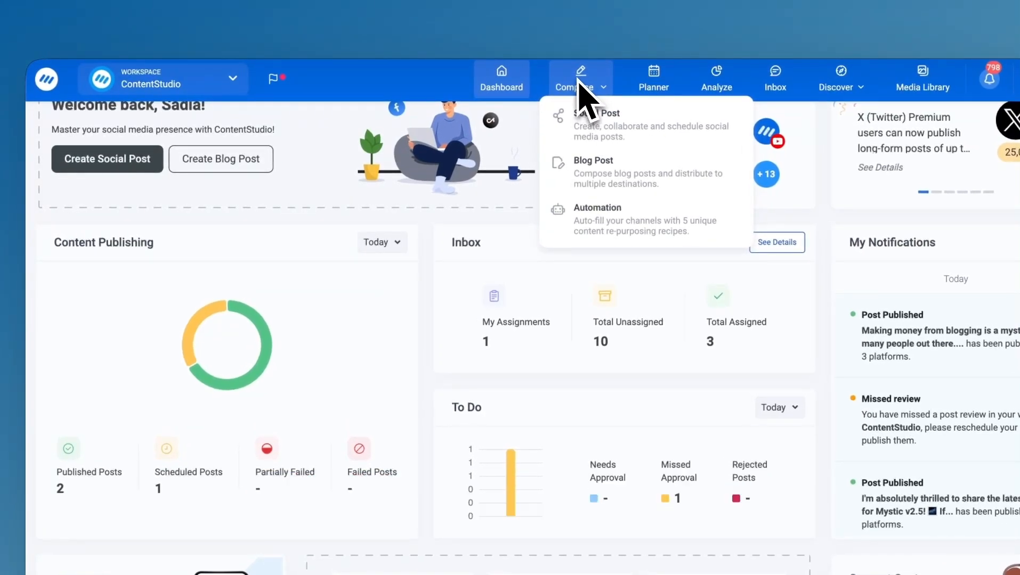
{"action": "left_click", "coordinate": [589, 120]}
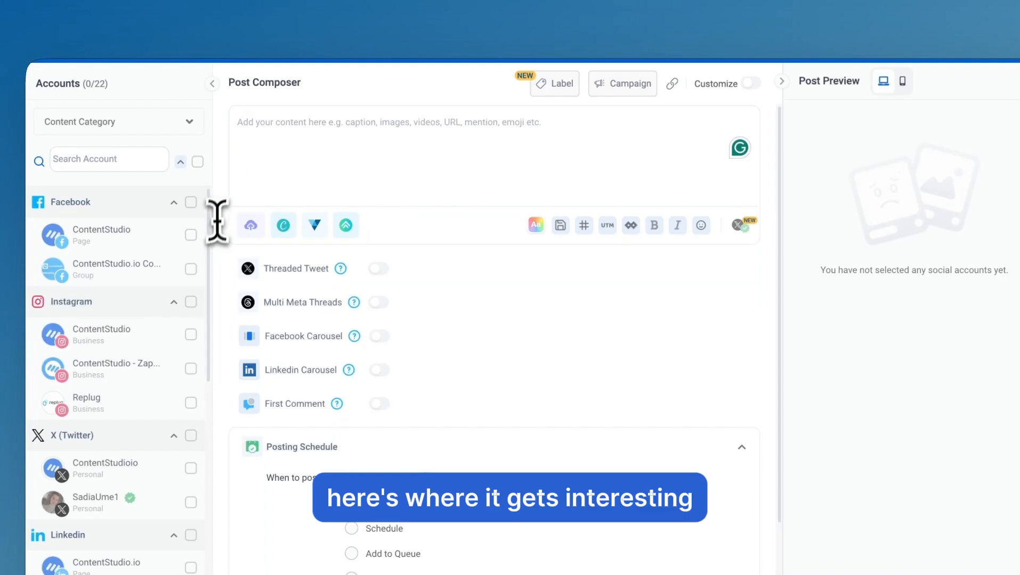
{"action": "scroll", "coordinate": [209, 255], "scroll_direction": "down", "scroll_amount": 3}
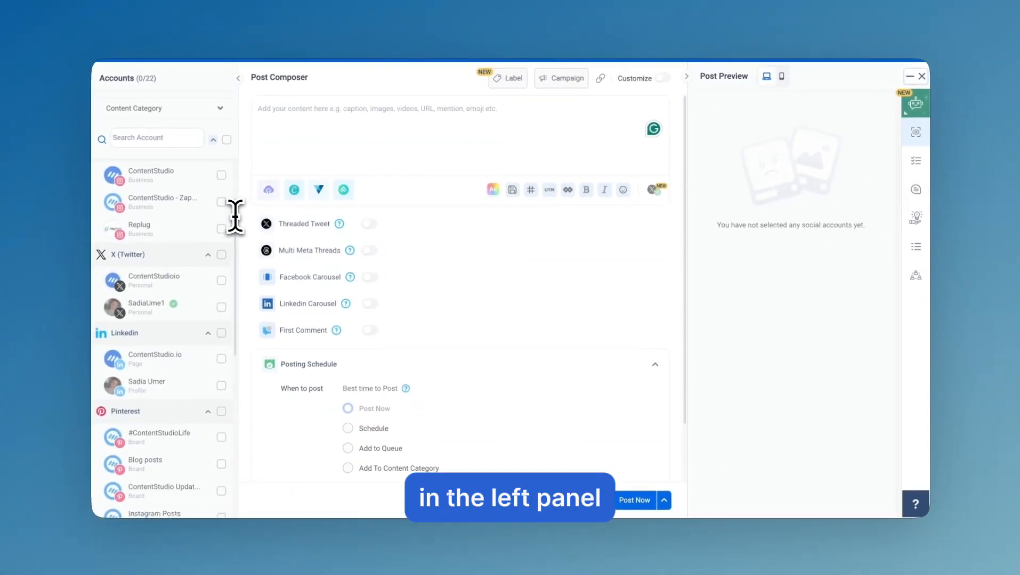
{"action": "scroll", "coordinate": [235, 216], "scroll_direction": "down", "scroll_amount": 5}
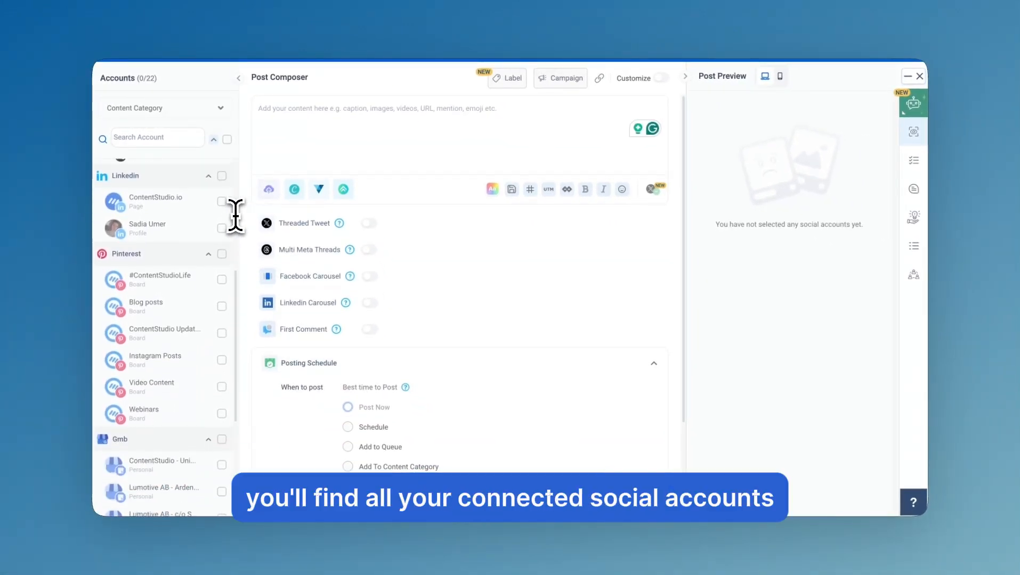
{"action": "scroll", "coordinate": [235, 216], "scroll_direction": "down", "scroll_amount": 5}
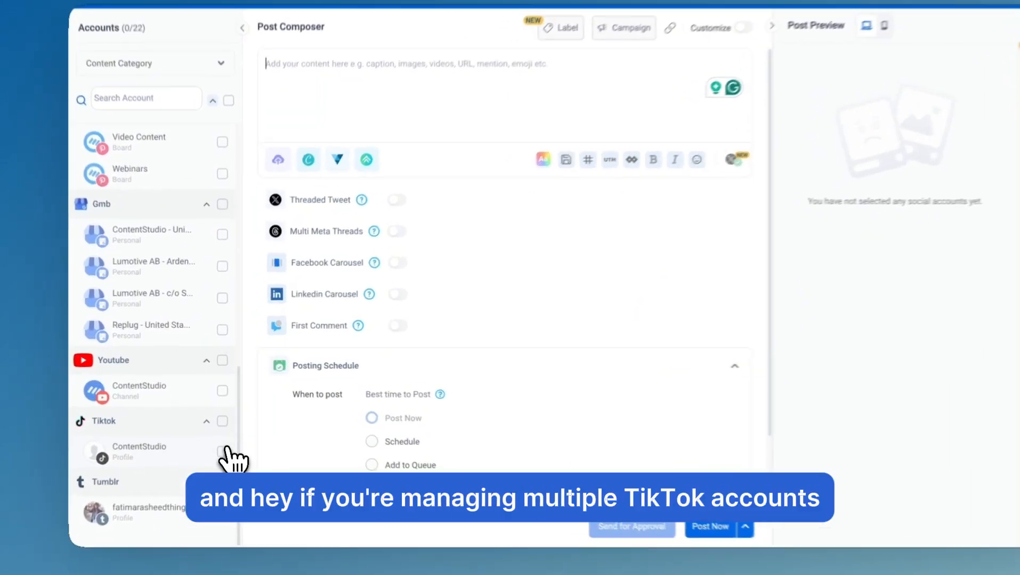
{"action": "left_click", "coordinate": [221, 435]}
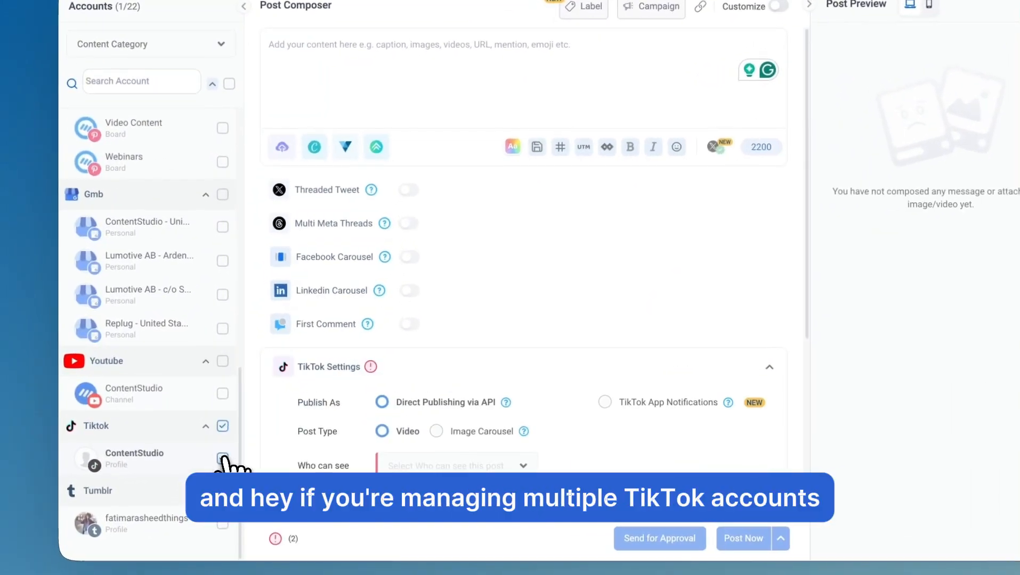
{"action": "scroll", "coordinate": [243, 434], "scroll_direction": "up", "scroll_amount": 10}
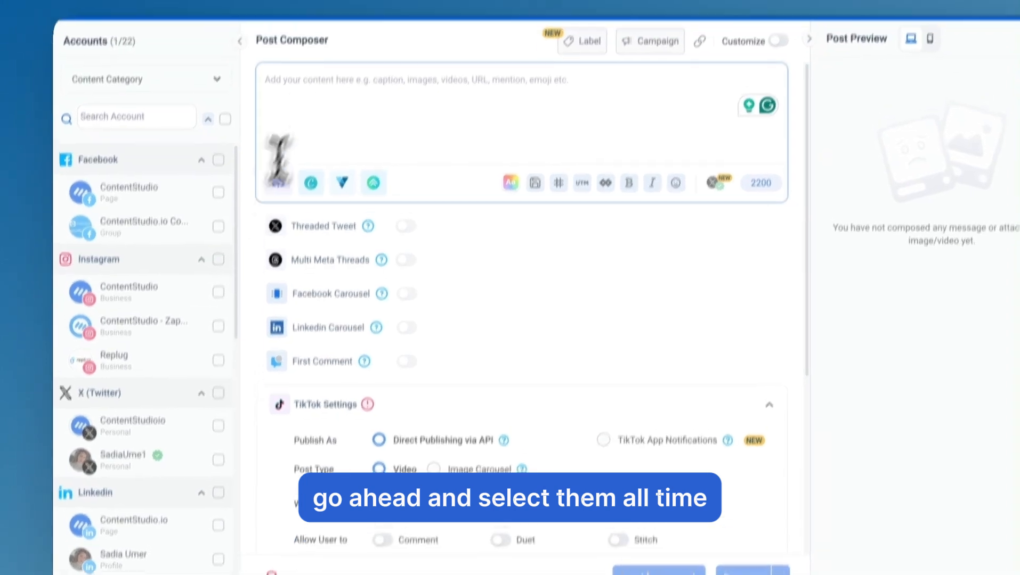
- Write the caption "Step into a world of wonder! 🔥 From fiery performers 🎩 to elegant mystique 🍷, and even a polar bear selfie 🐻! Which one sparks your imagination?"
{"action": "left_click", "coordinate": [323, 49]}
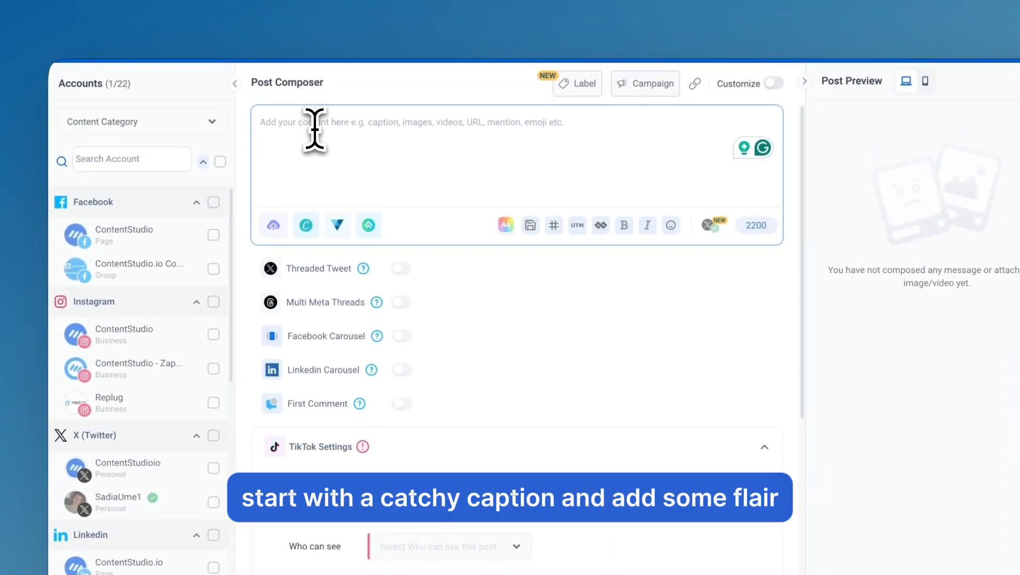
{"action": "type", "text": "Step into a world of wonder! 🔥  From fiery performers 🎩 to elegant mystique 🍷, and even a polar bear selfie 🐻!  Which one sparks your imagination? 👇"}
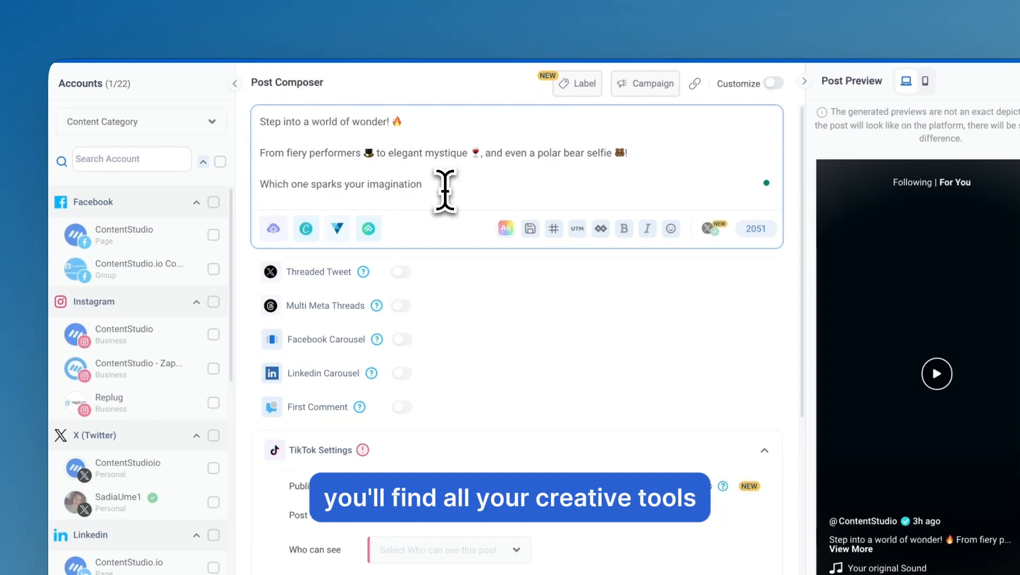
{"action": "type", "text": "?"}
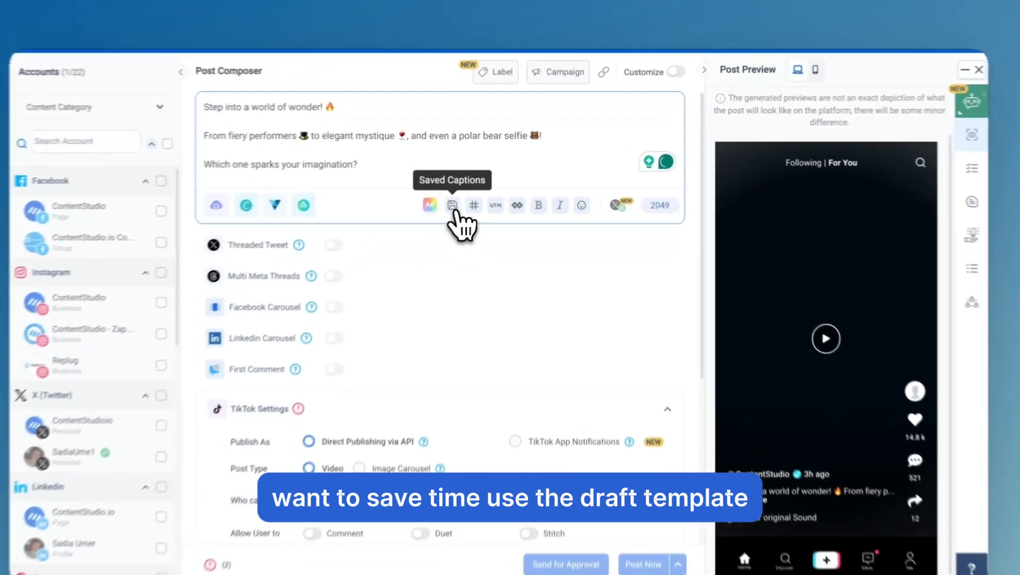
- Examine the hashtag options for the caption, including the saved hashtags and the form for creating a new one
{"action": "left_click", "coordinate": [470, 192]}
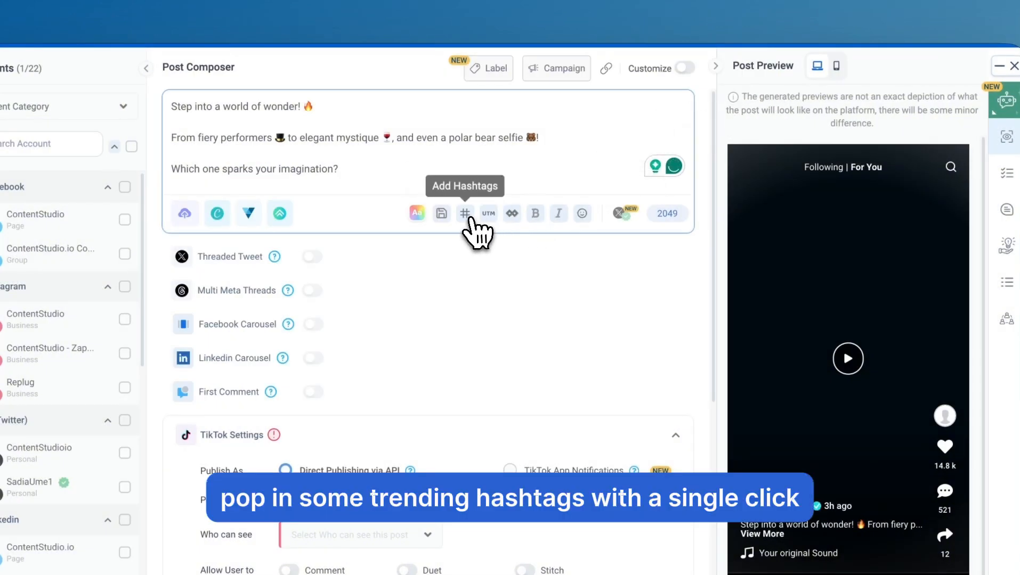
{"action": "left_click", "coordinate": [465, 215]}
{"action": "left_click", "coordinate": [422, 298]}
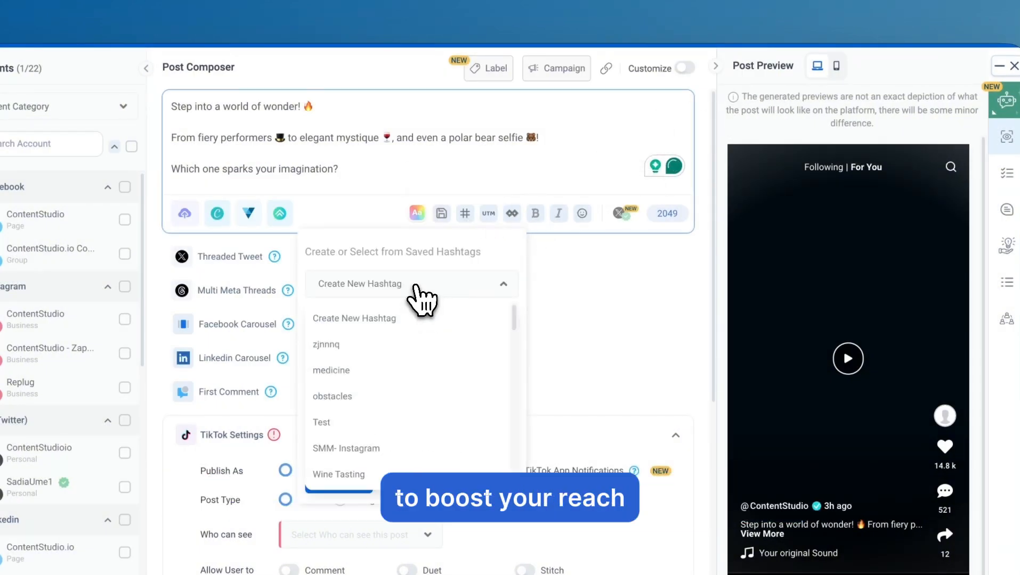
{"action": "left_click", "coordinate": [424, 314]}
{"action": "scroll", "coordinate": [442, 373], "scroll_direction": "down", "scroll_amount": 1}
{"action": "scroll", "coordinate": [440, 373], "scroll_direction": "up", "scroll_amount": 1}
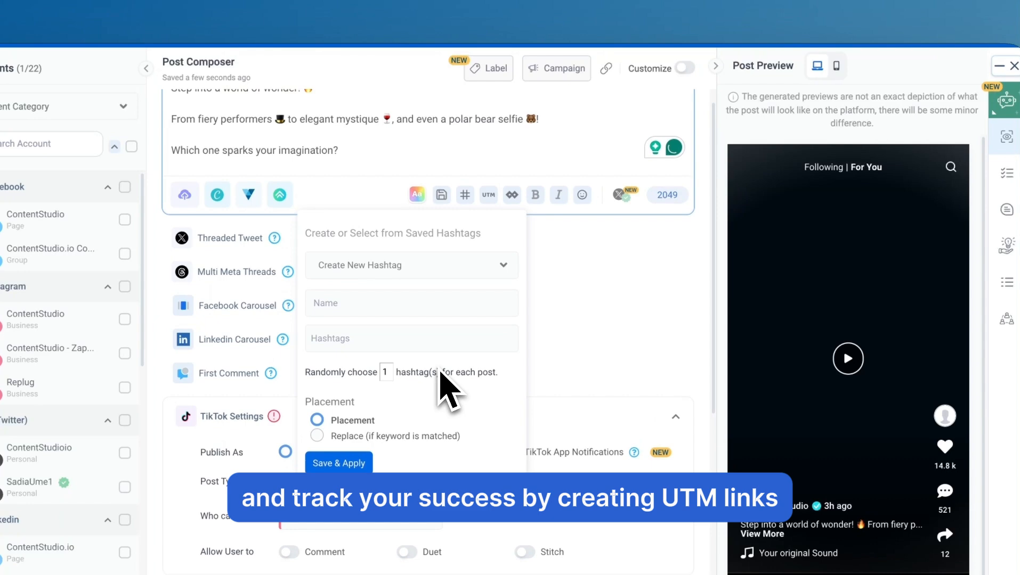
{"action": "left_click", "coordinate": [464, 200]}
- Look over the form for creating UTM links and the bold and italic formatting options for the caption
{"action": "left_click", "coordinate": [483, 199]}
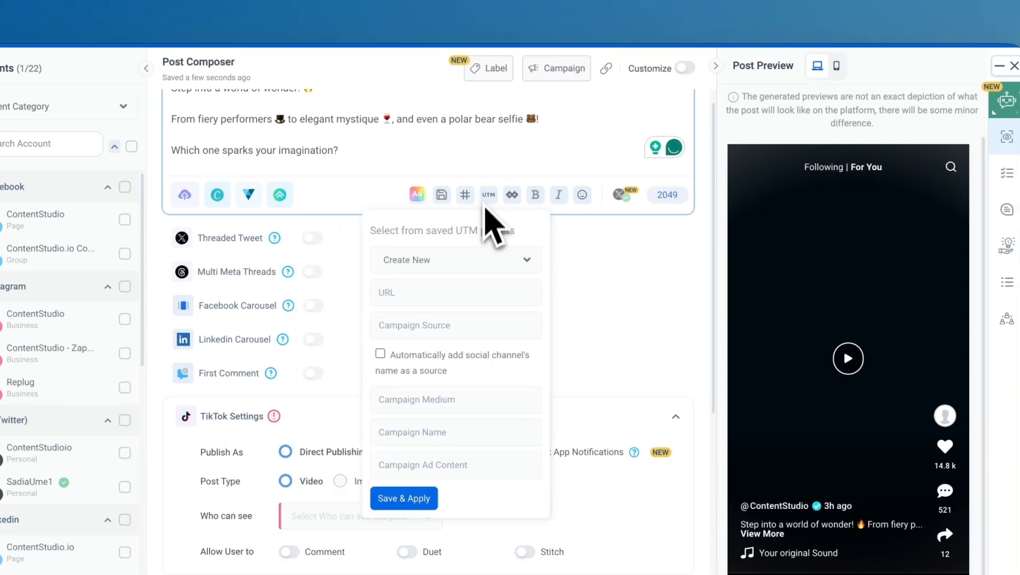
{"action": "left_click", "coordinate": [477, 259]}
{"action": "left_click", "coordinate": [476, 258]}
{"action": "left_click", "coordinate": [535, 196]}
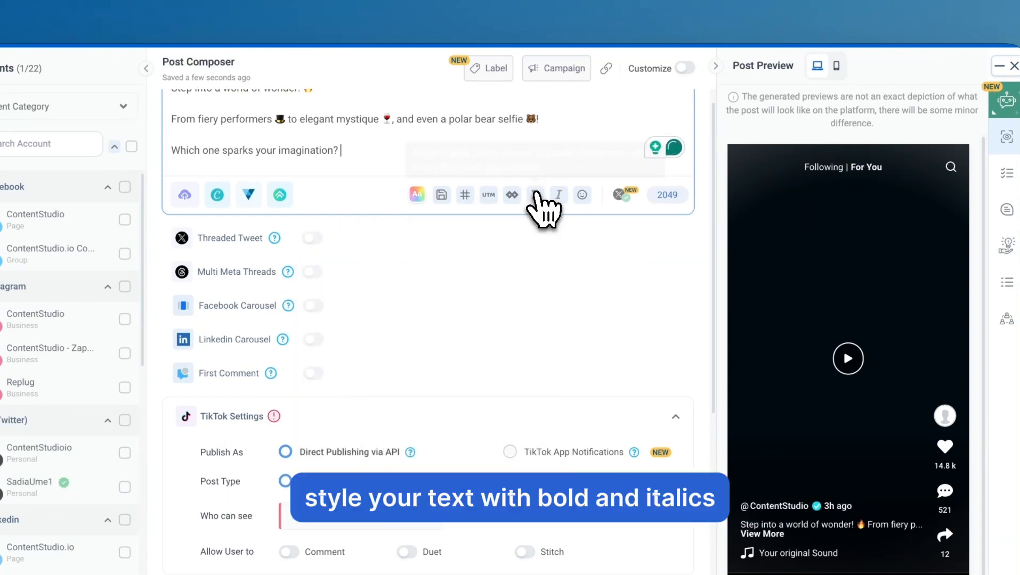
{"action": "left_click", "coordinate": [560, 197]}
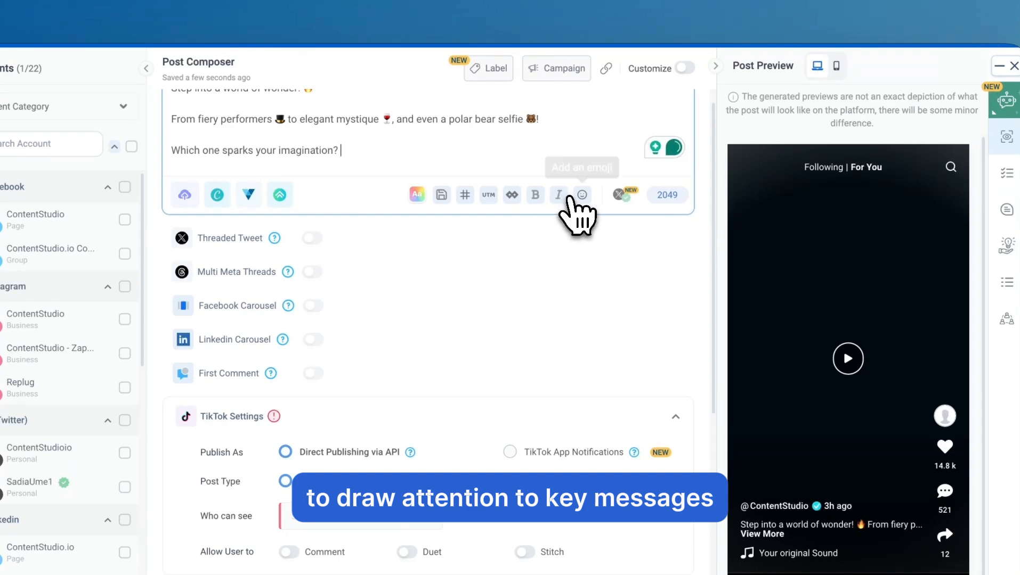
- Browse the emoji categories up to Food & Drink and return to the end of the caption
{"action": "left_click", "coordinate": [581, 195]}
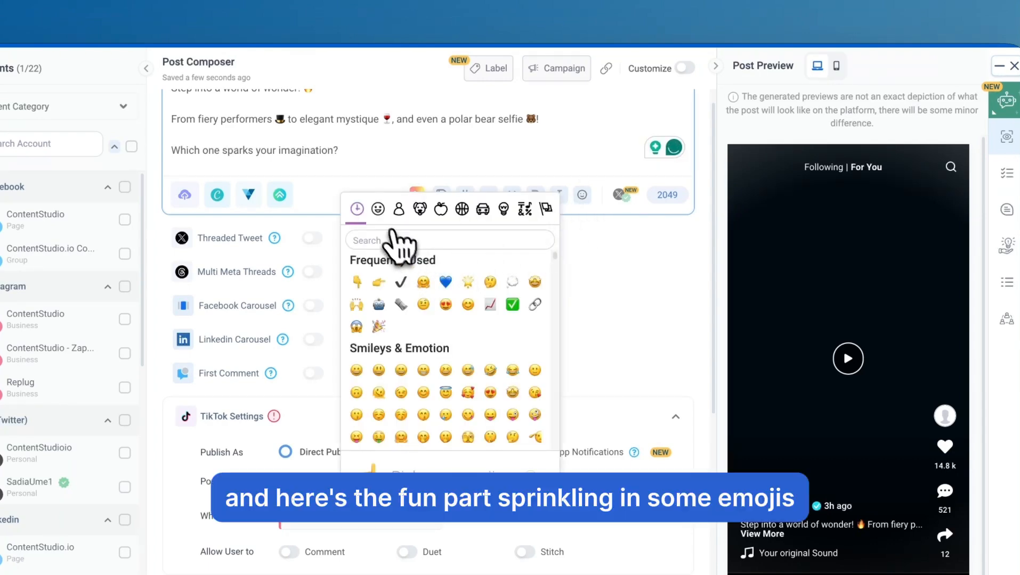
{"action": "left_click", "coordinate": [377, 209]}
{"action": "left_click", "coordinate": [399, 209]}
{"action": "left_click", "coordinate": [420, 209]}
{"action": "left_click", "coordinate": [440, 209]}
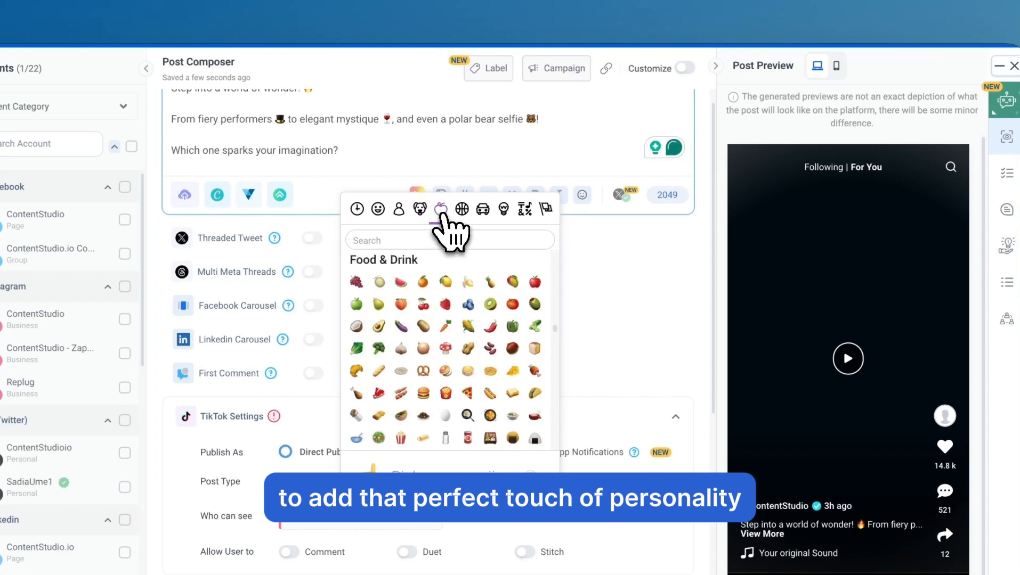
{"action": "left_click", "coordinate": [361, 142]}
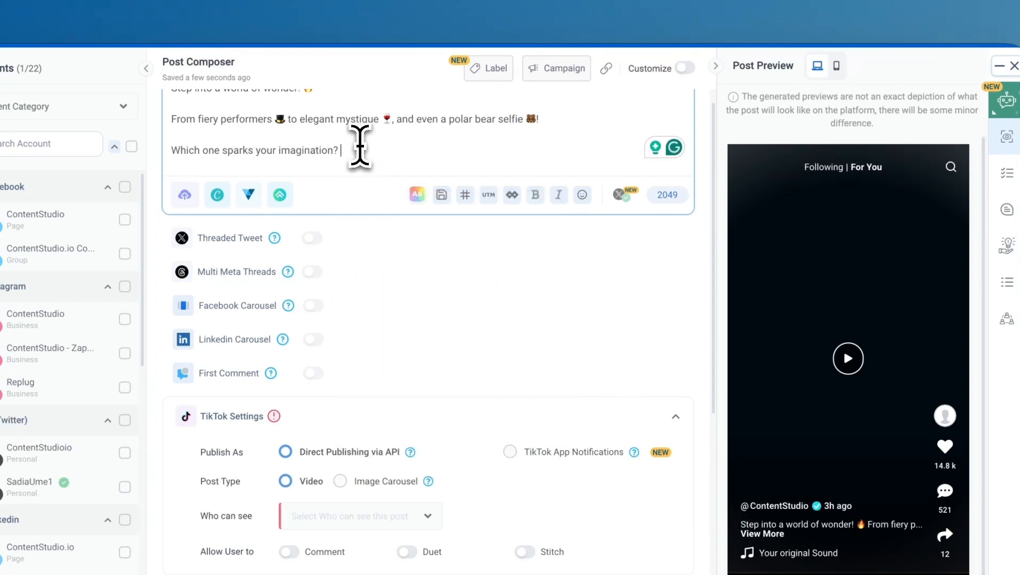
- Look through all uploads in the Media Library and close it without adding anything to the post
{"action": "left_click", "coordinate": [184, 195]}
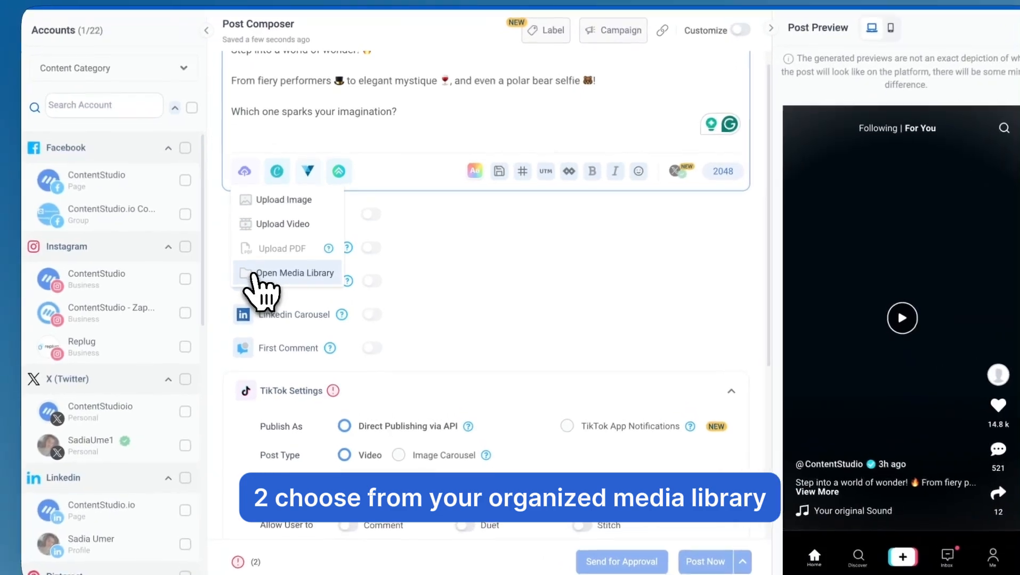
{"action": "left_click", "coordinate": [278, 271]}
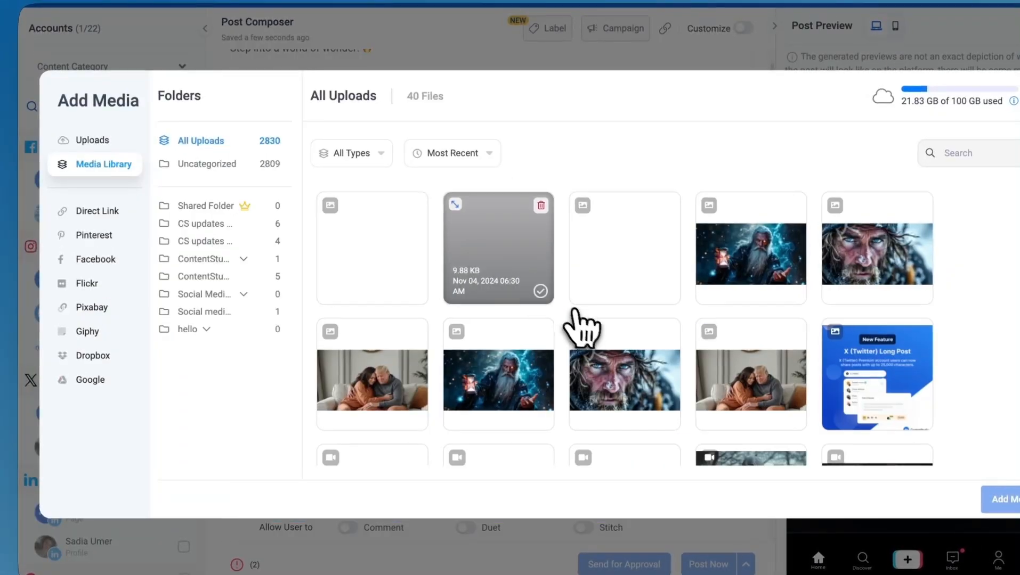
{"action": "scroll", "coordinate": [578, 320], "scroll_direction": "down", "scroll_amount": 10}
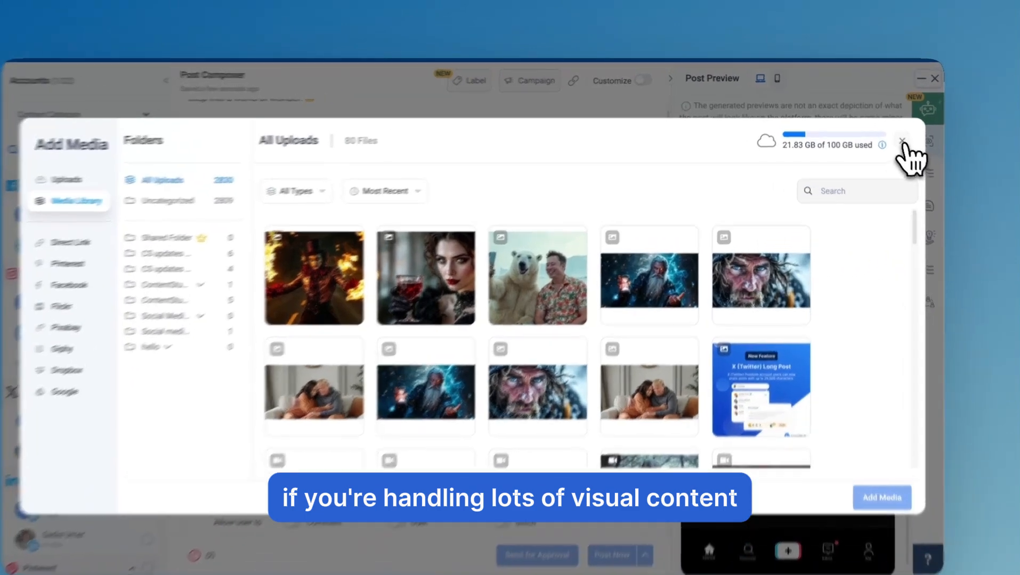
{"action": "left_click", "coordinate": [890, 131]}
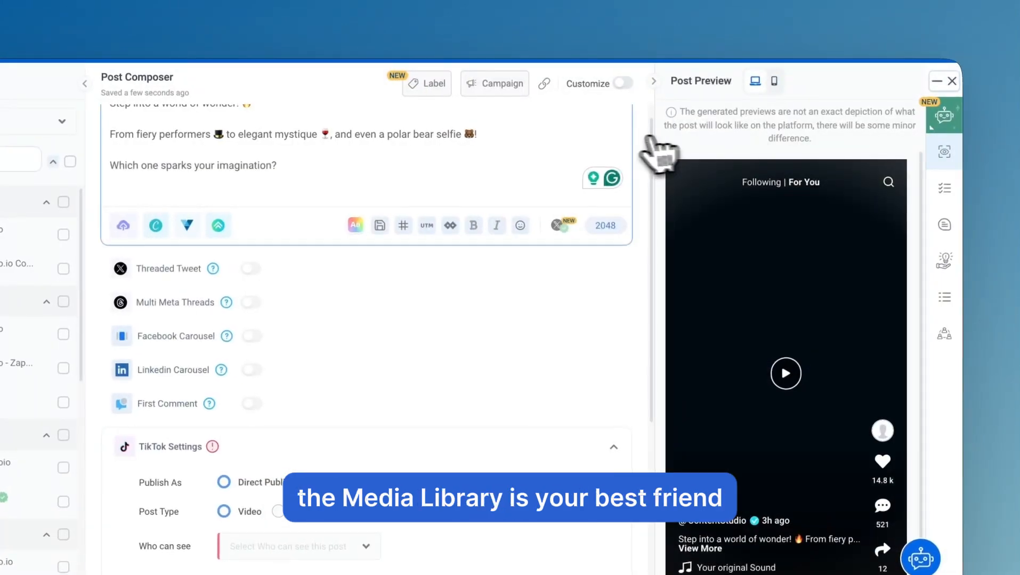
- Upload all three cropped JPEG images from the Tiktok content folder to the post
{"action": "left_click", "coordinate": [239, 208]}
{"action": "left_click", "coordinate": [246, 240]}
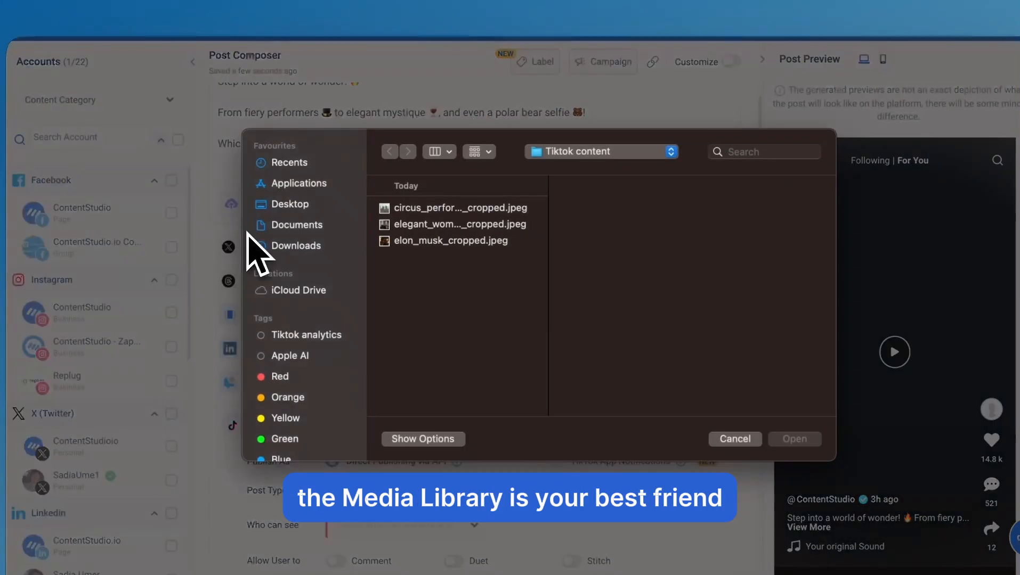
{"action": "left_click_drag", "start_coordinate": [366, 200], "coordinate": [397, 243]}
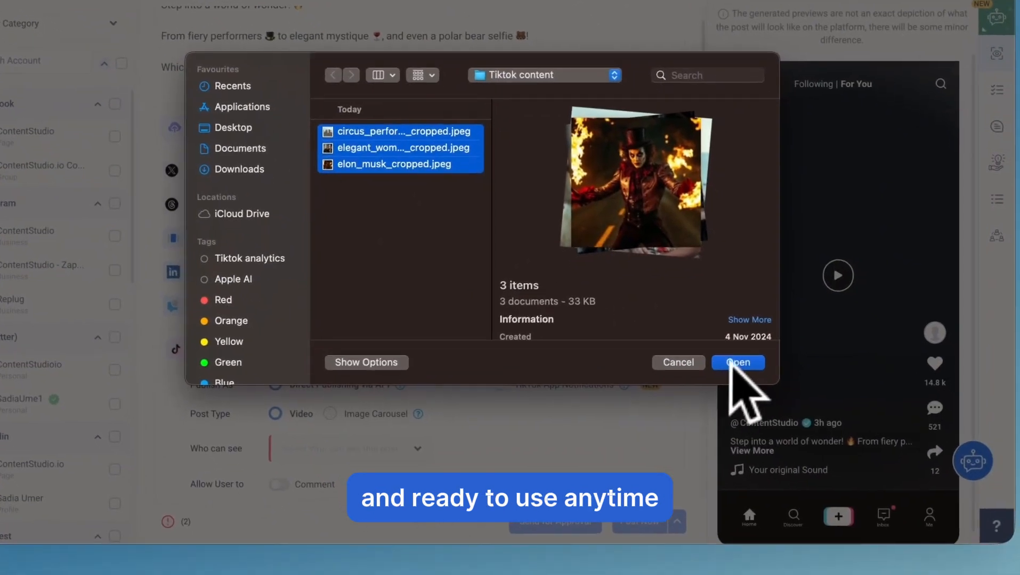
{"action": "left_click", "coordinate": [794, 439]}
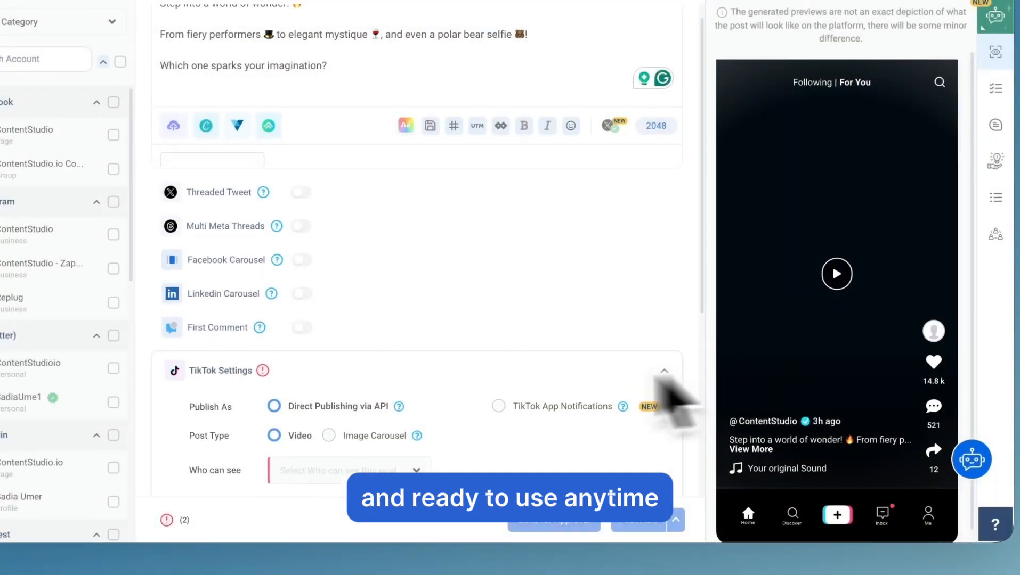
{"action": "scroll", "coordinate": [428, 321], "scroll_direction": "up", "scroll_amount": 1}
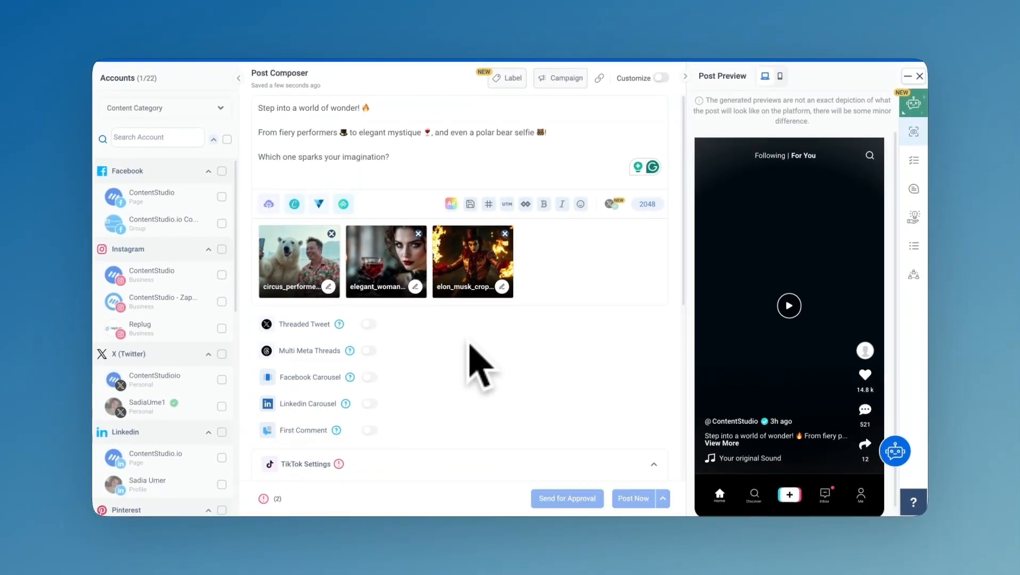
- Add two line breaks after the question at the end of the caption
{"action": "left_click", "coordinate": [424, 156]}
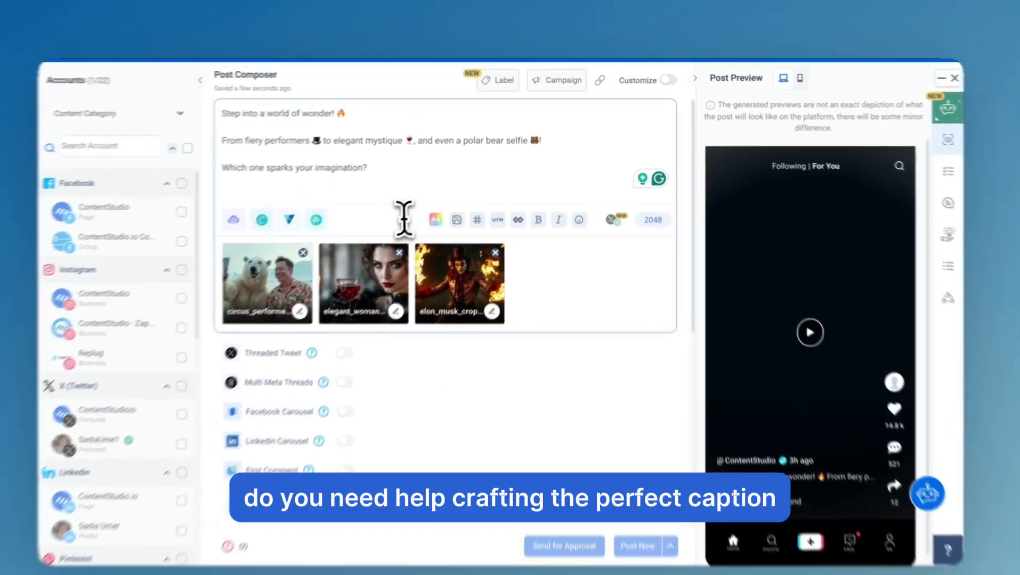
{"action": "key", "text": "Return"}
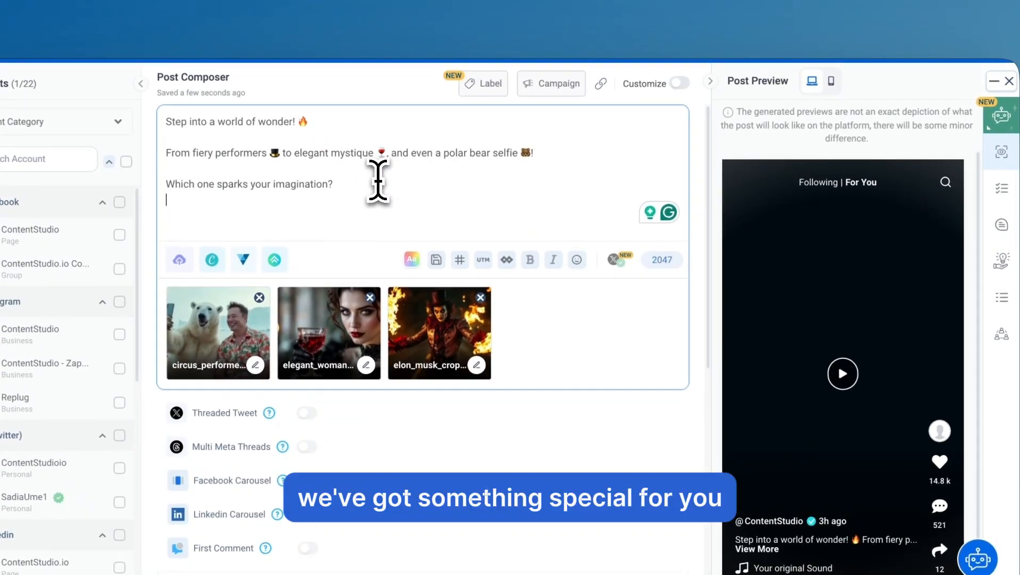
{"action": "key", "text": "Return"}
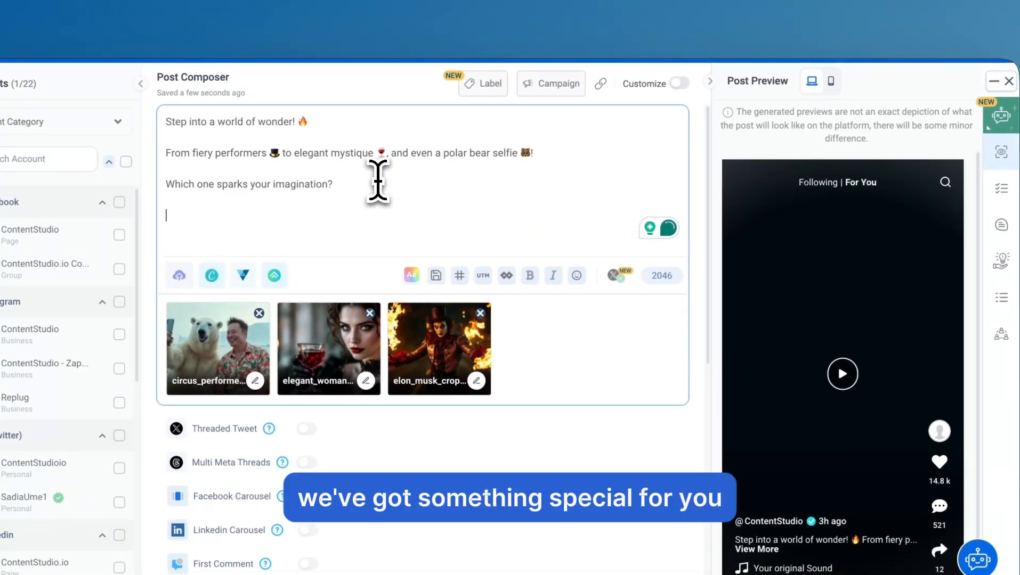
- Bring up the AI Caption Generator and choose the predefined prompt "Social media post caption"
{"action": "left_click", "coordinate": [1000, 116]}
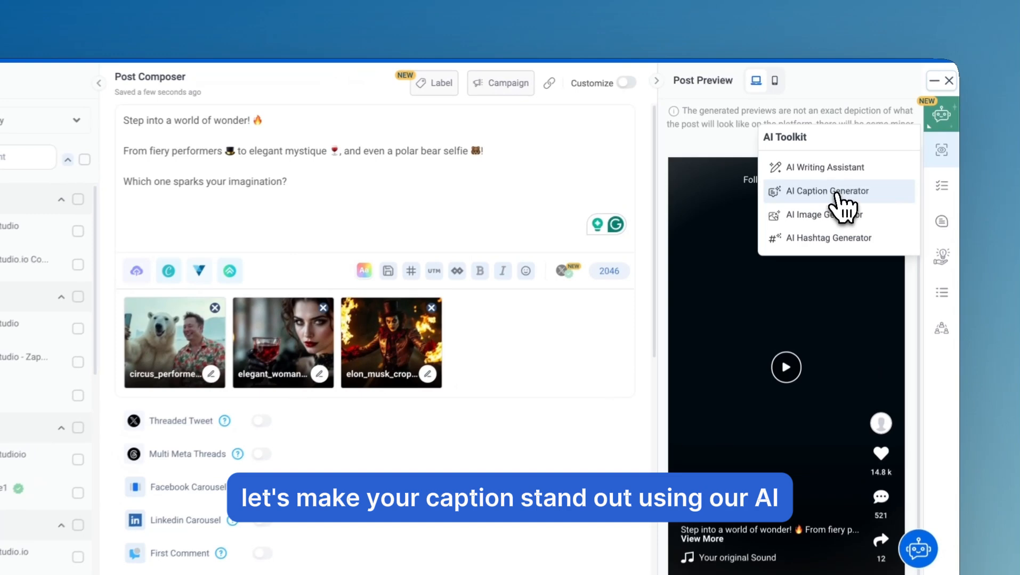
{"action": "left_click", "coordinate": [829, 166]}
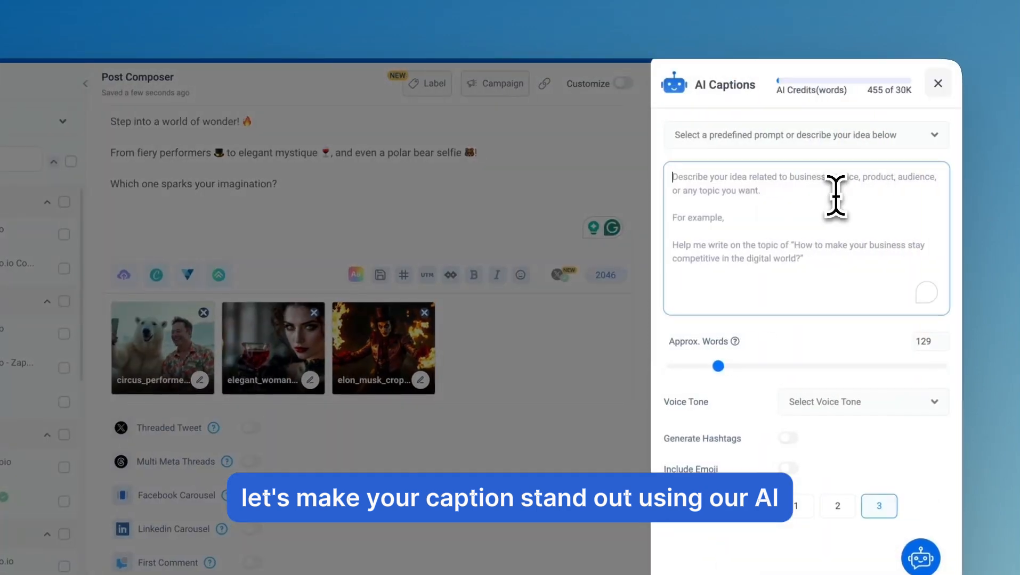
{"action": "left_click", "coordinate": [792, 210]}
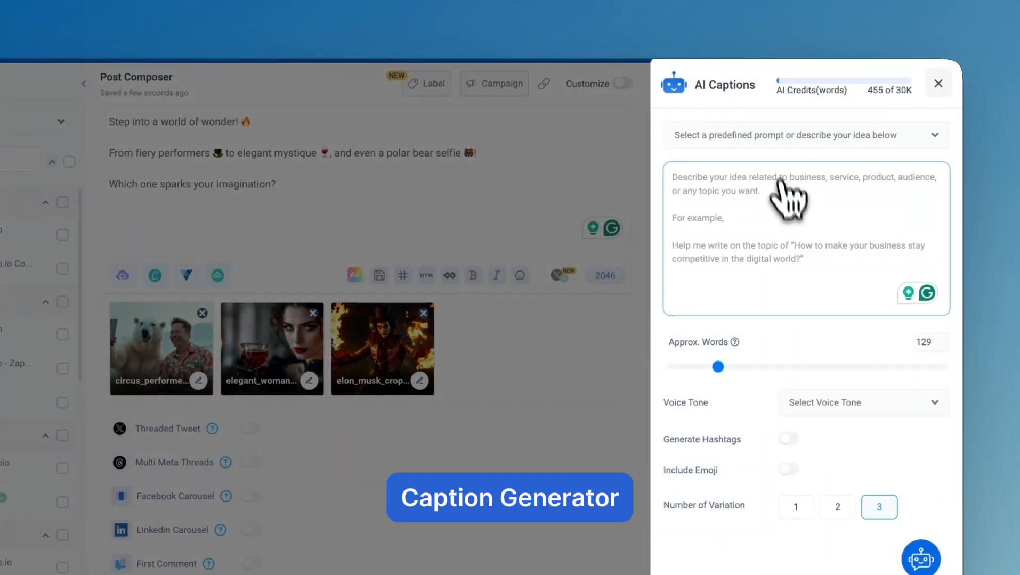
{"action": "left_click", "coordinate": [779, 139]}
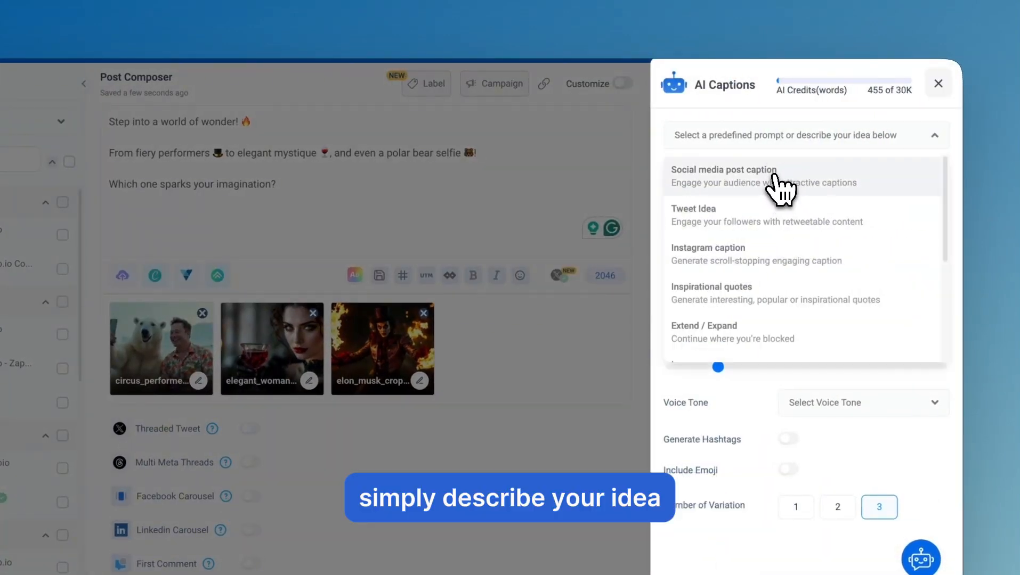
{"action": "left_click", "coordinate": [777, 181]}
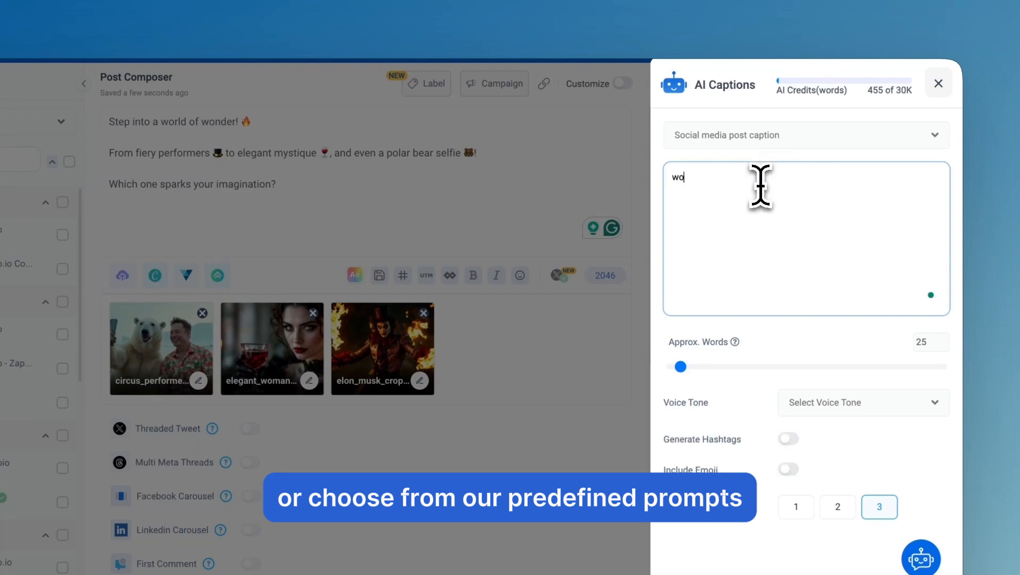
- Enter "world of wonder AI" as the topic for the AI caption prompt
{"action": "type", "text": "world of w"}
{"action": "type", "text": "onder"}
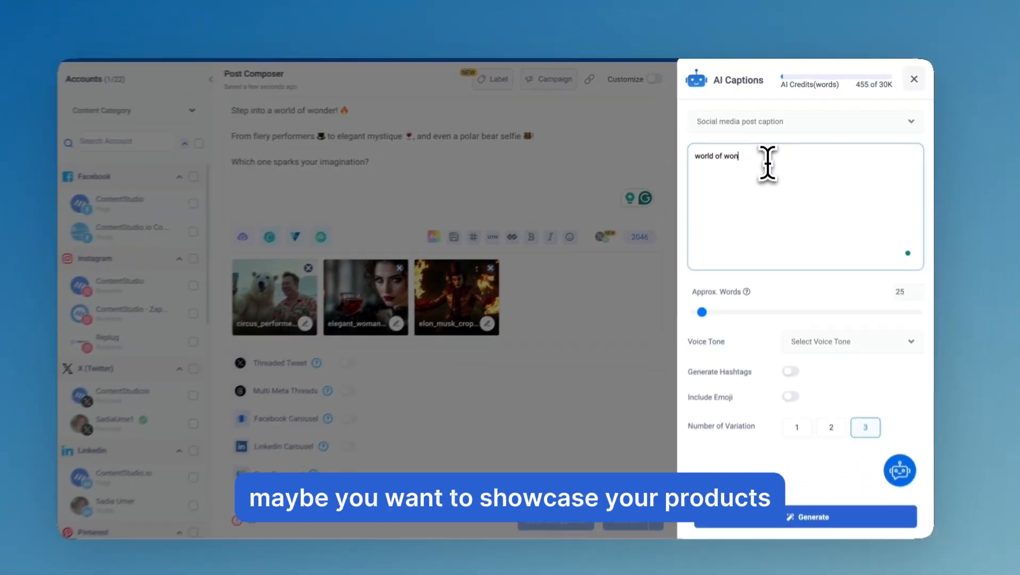
{"action": "type", "text": " AI"}
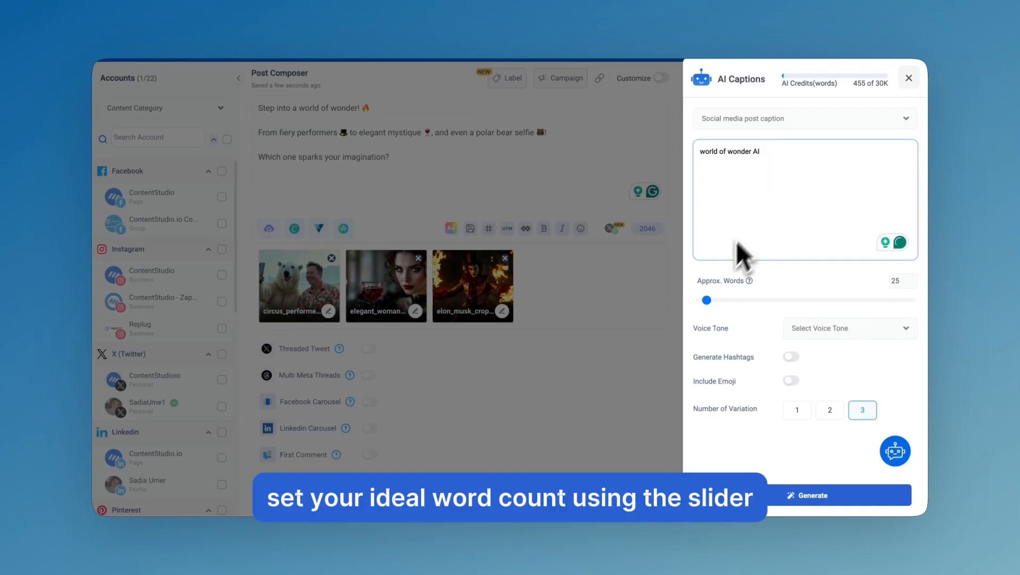
- Generate three caption variations of about 82 words in a Happy voice tone, with hashtags and emojis included
{"action": "left_click_drag", "start_coordinate": [706, 300], "coordinate": [721, 300]}
{"action": "left_click", "coordinate": [818, 329]}
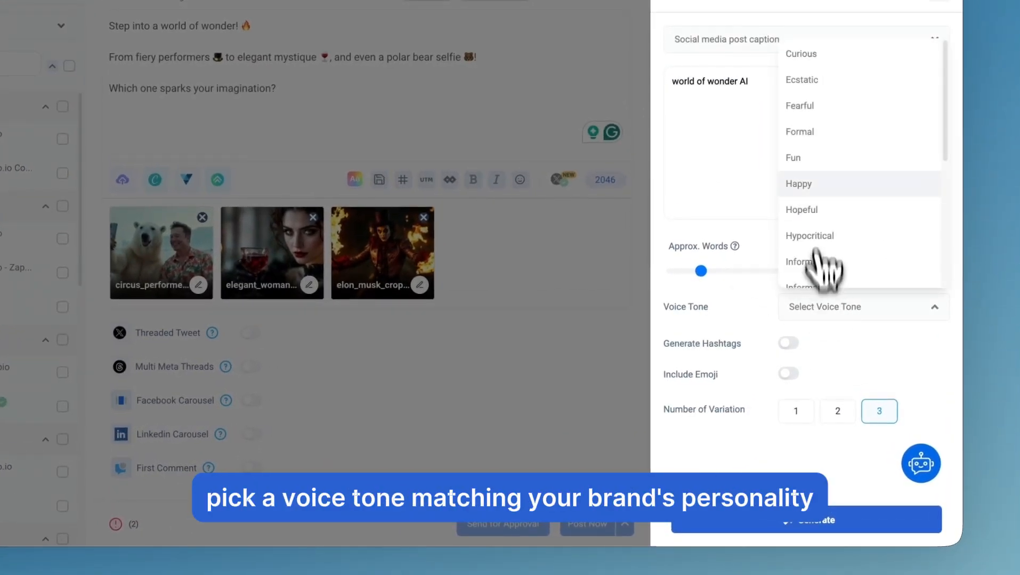
{"action": "left_click", "coordinate": [813, 188]}
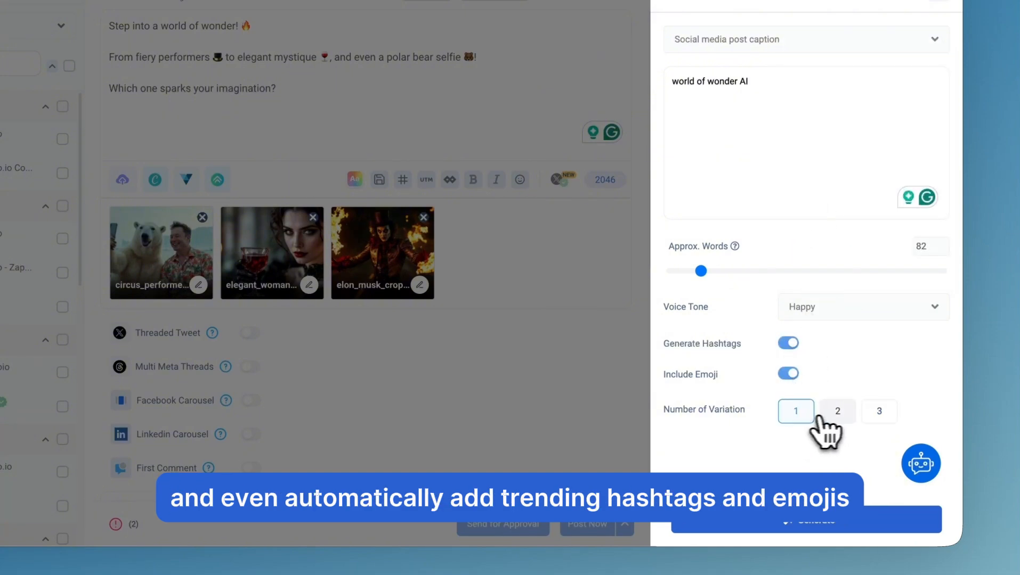
{"action": "left_click", "coordinate": [878, 413]}
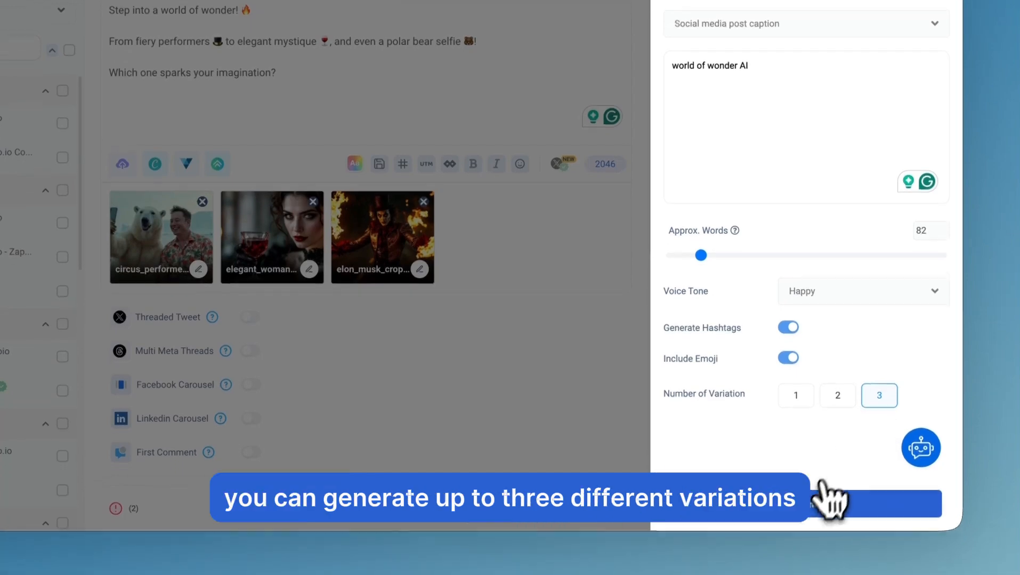
{"action": "left_click", "coordinate": [814, 492]}
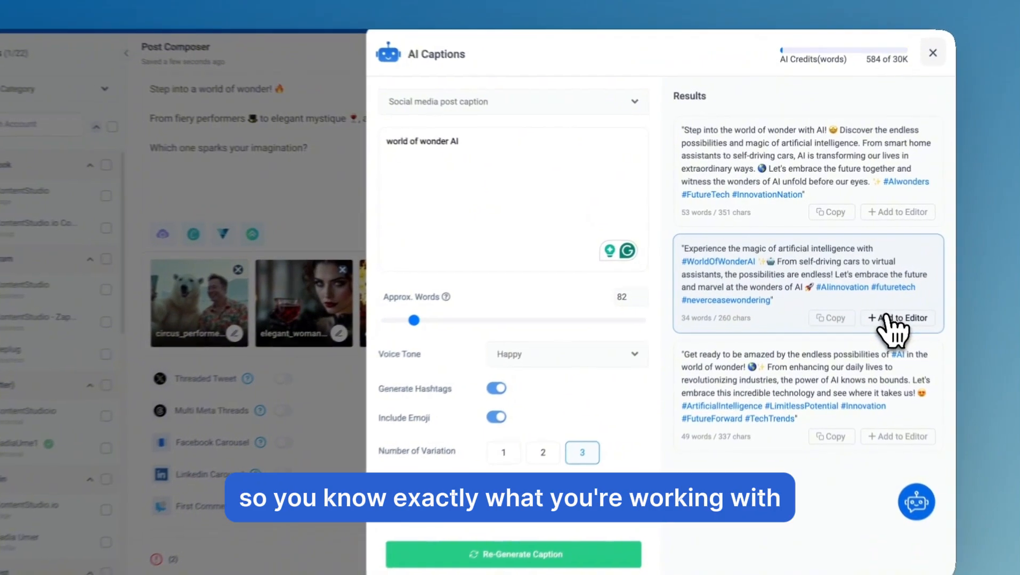
- Add the second generated caption to the post, move its closing hashtags into a separate paragraph and remove the stray quotation mark
{"action": "left_click", "coordinate": [880, 298]}
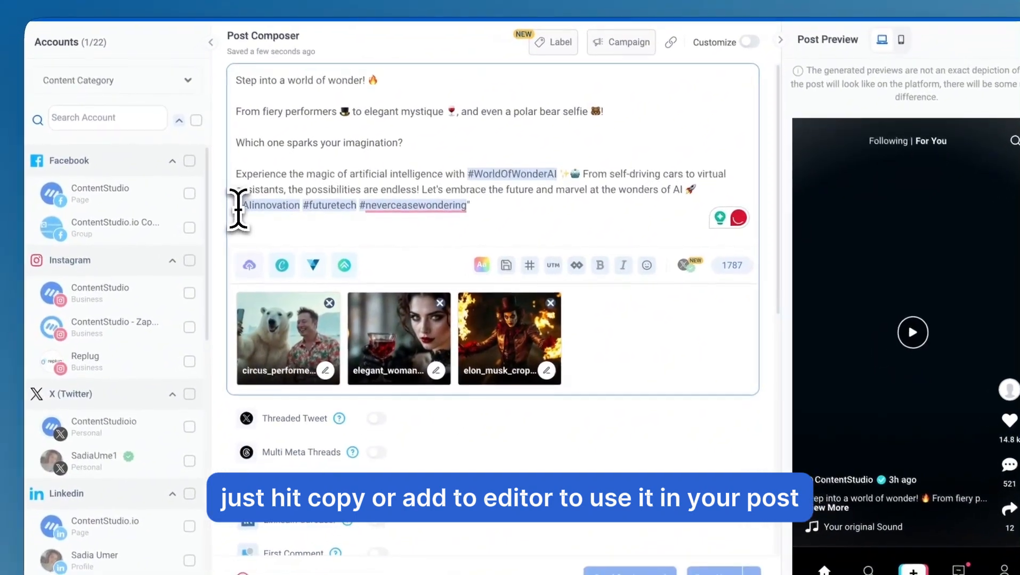
{"action": "left_click", "coordinate": [238, 205]}
{"action": "key", "text": "Return"}
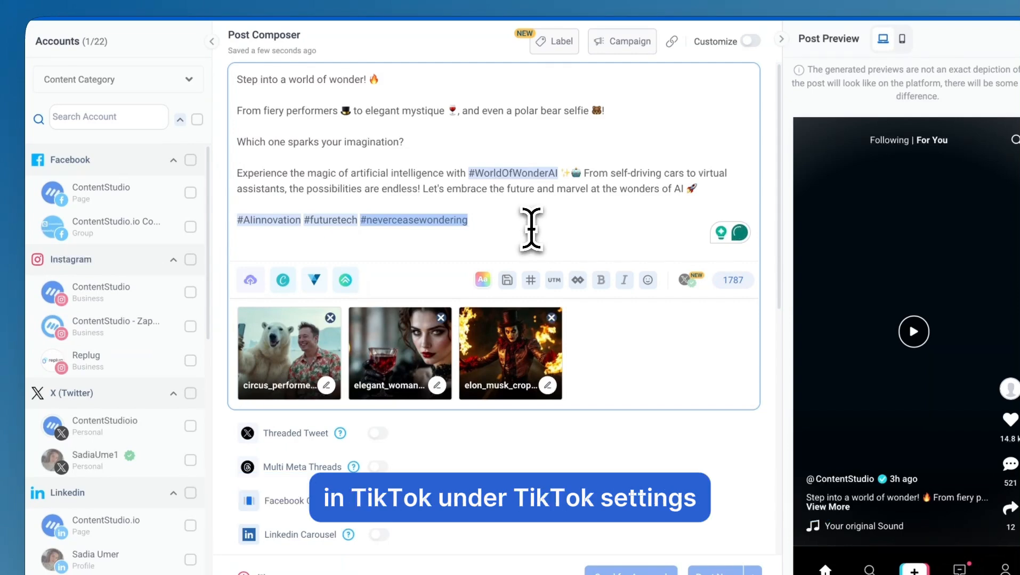
- Set the TikTok post type to Image Carousel and title the post "world of wonder"
{"action": "scroll", "coordinate": [557, 250], "scroll_direction": "down", "scroll_amount": 7}
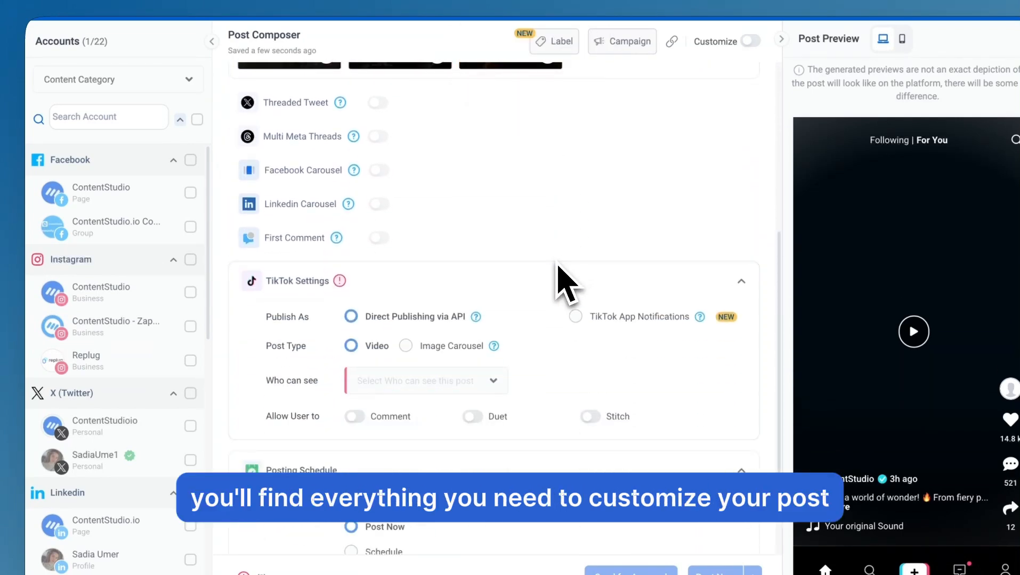
{"action": "scroll", "coordinate": [556, 266], "scroll_direction": "down", "scroll_amount": 1}
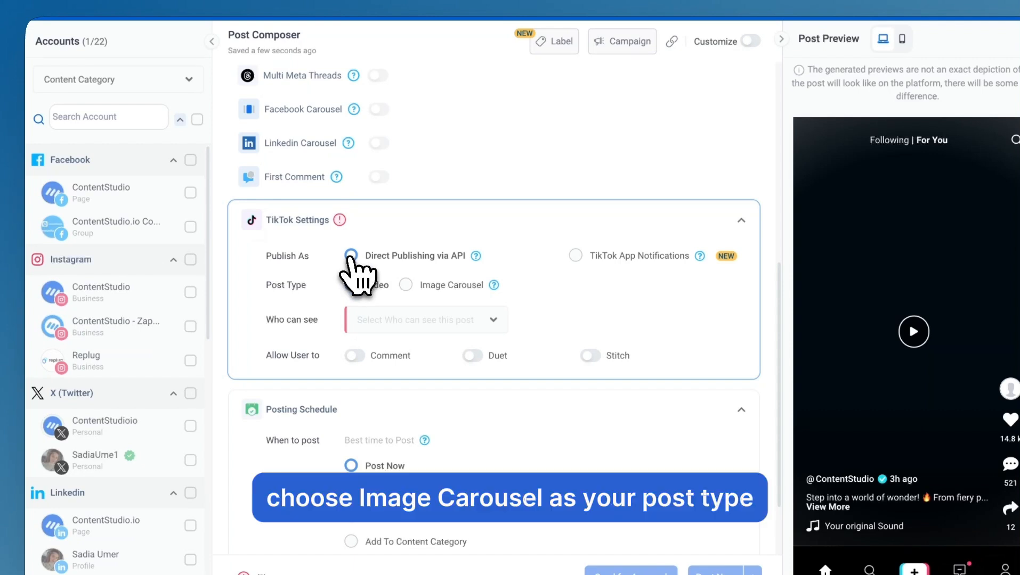
{"action": "left_click", "coordinate": [406, 285]}
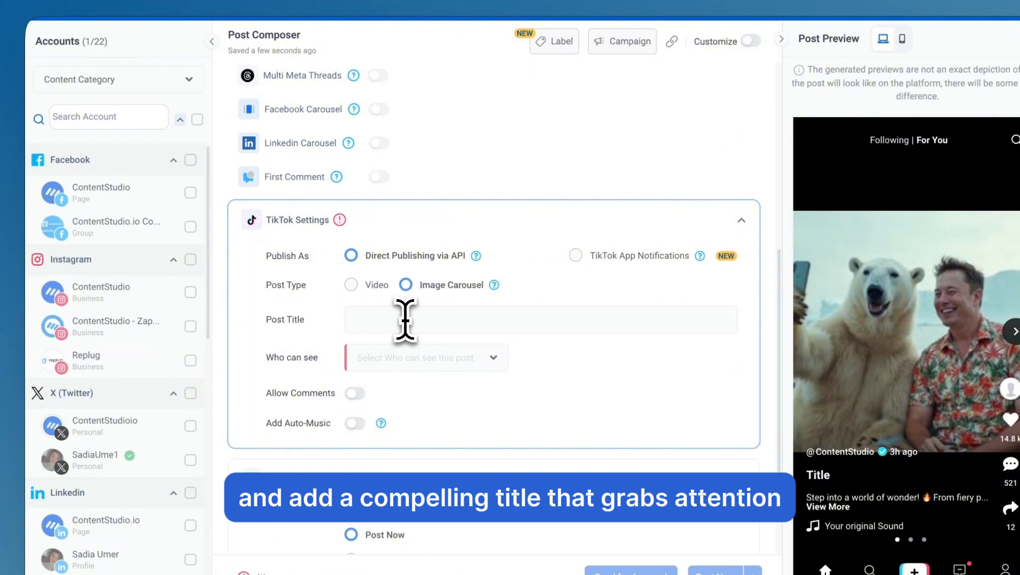
{"action": "left_click", "coordinate": [405, 320]}
{"action": "type", "text": "world of wo"}
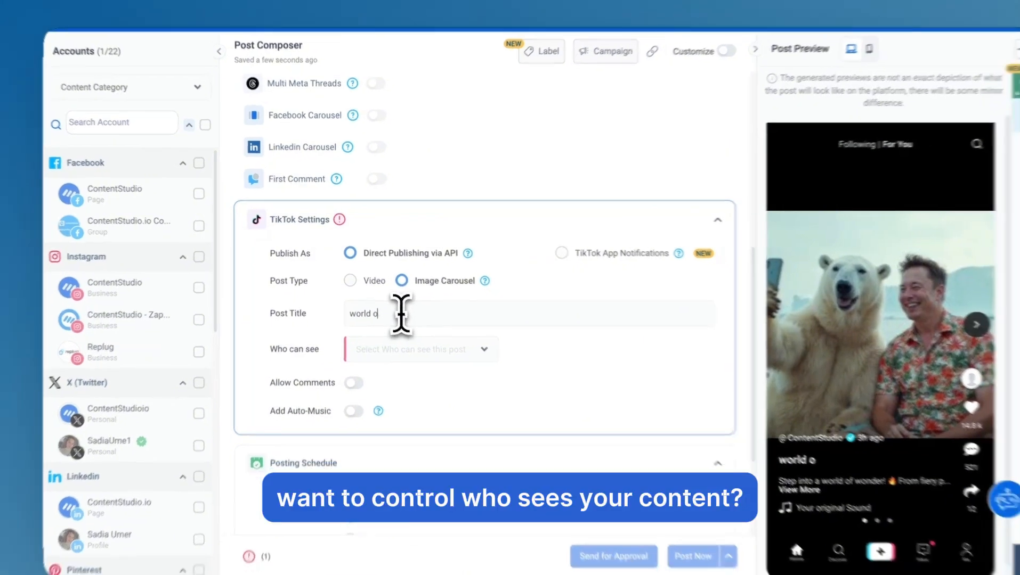
{"action": "type", "text": "nder"}
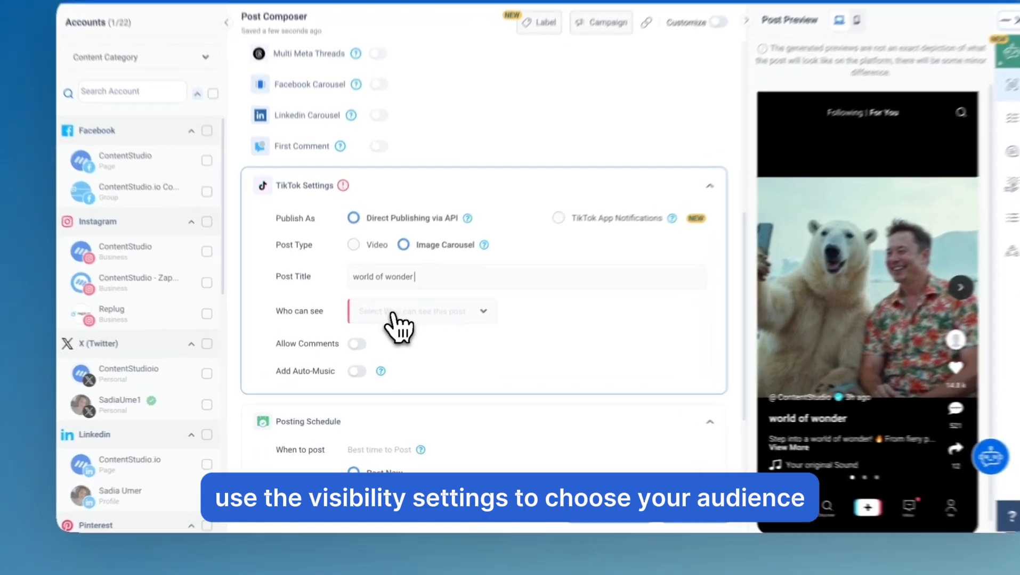
- Make the post public to everyone with comments and auto-music allowed, and publish it through TikTok App Notifications
{"action": "left_click", "coordinate": [383, 326]}
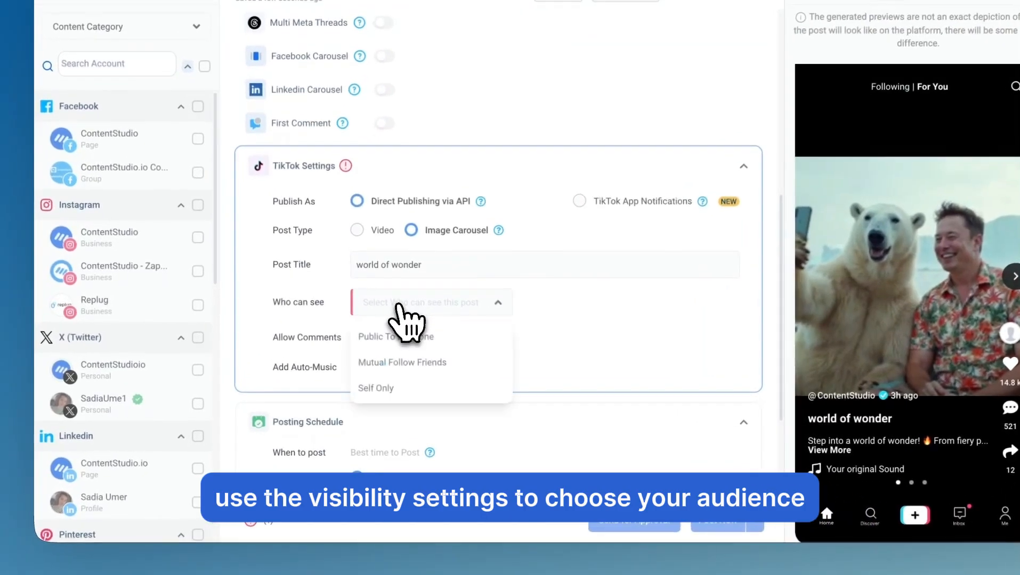
{"action": "left_click", "coordinate": [389, 356]}
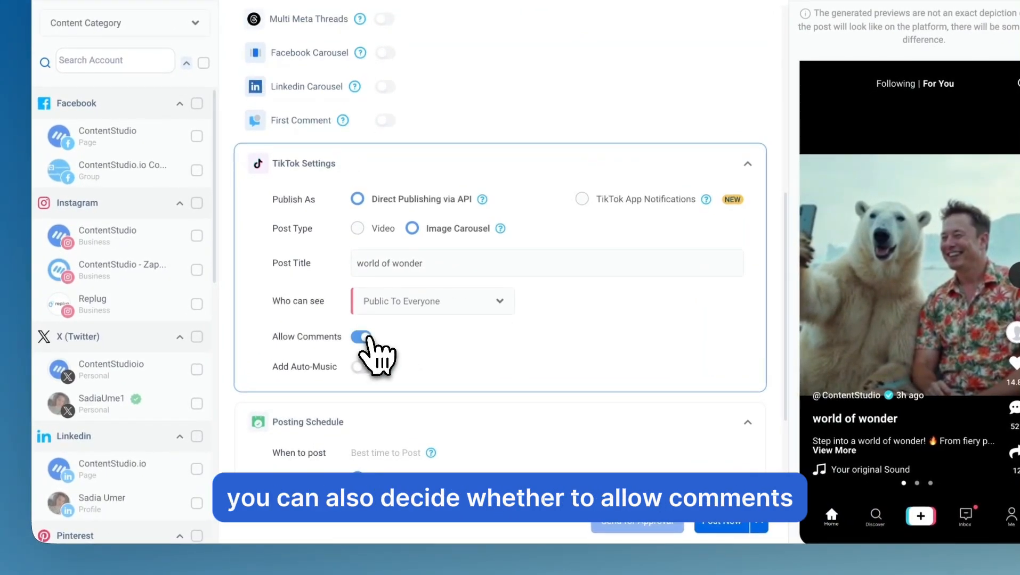
{"action": "left_click", "coordinate": [361, 367]}
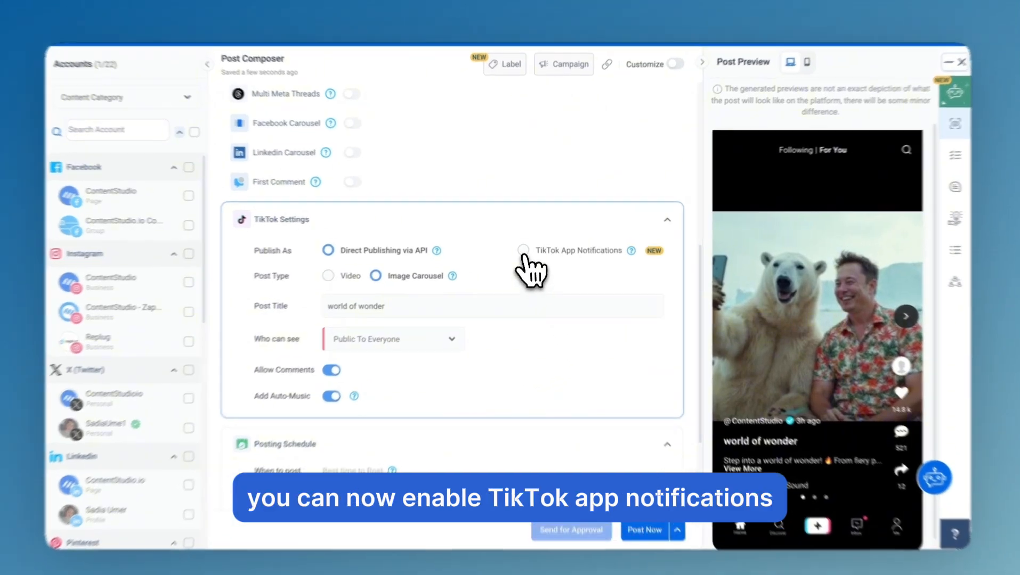
{"action": "left_click", "coordinate": [524, 246]}
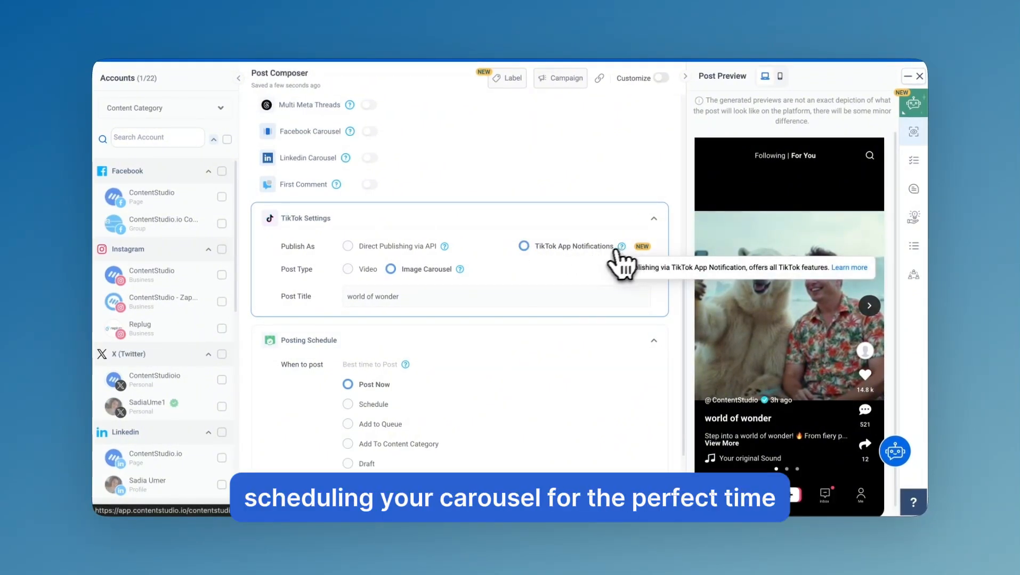
- Try the posting options Schedule, Add to Queue, Add To Content Category and Draft one after another
{"action": "scroll", "coordinate": [501, 269], "scroll_direction": "down", "scroll_amount": 1}
{"action": "scroll", "coordinate": [496, 273], "scroll_direction": "down", "scroll_amount": 2}
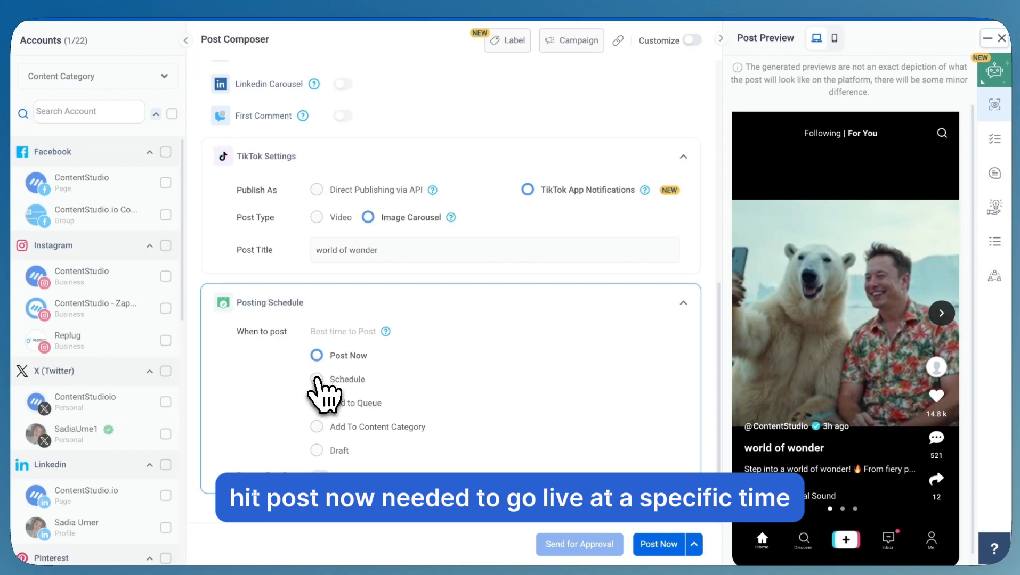
{"action": "left_click", "coordinate": [317, 379]}
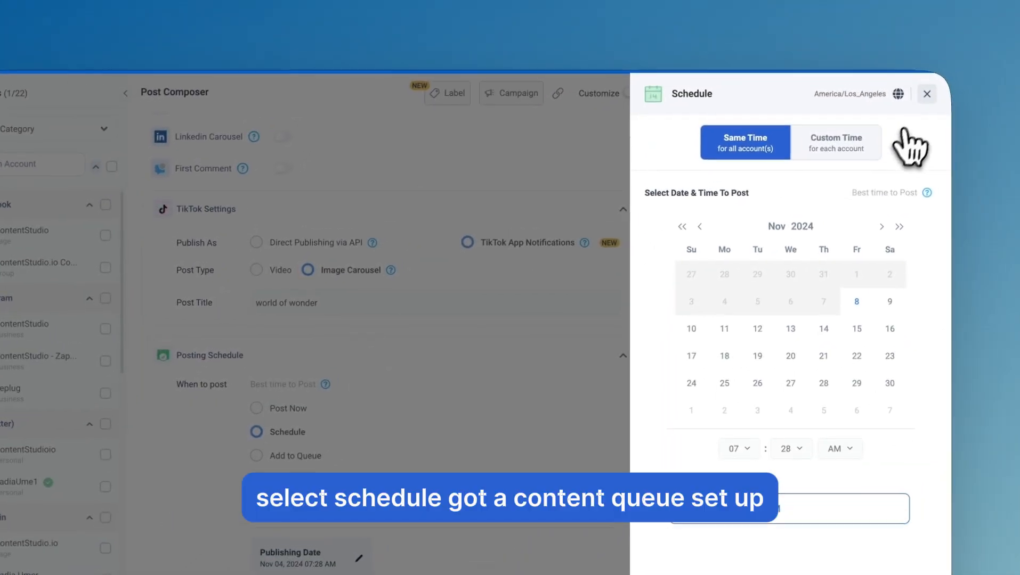
{"action": "left_click", "coordinate": [926, 94]}
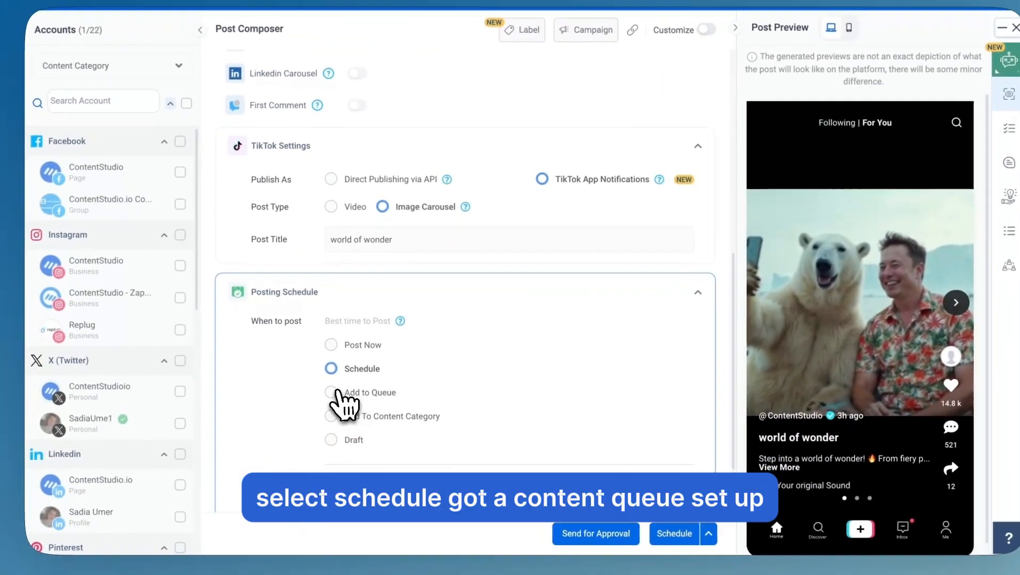
{"action": "left_click", "coordinate": [256, 455]}
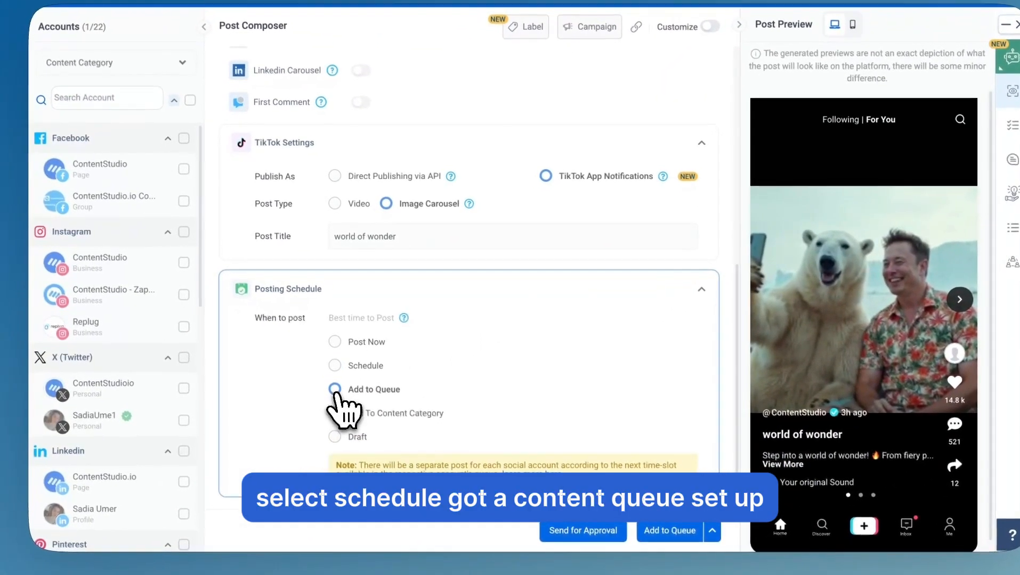
{"action": "scroll", "coordinate": [347, 411], "scroll_direction": "down", "scroll_amount": 1}
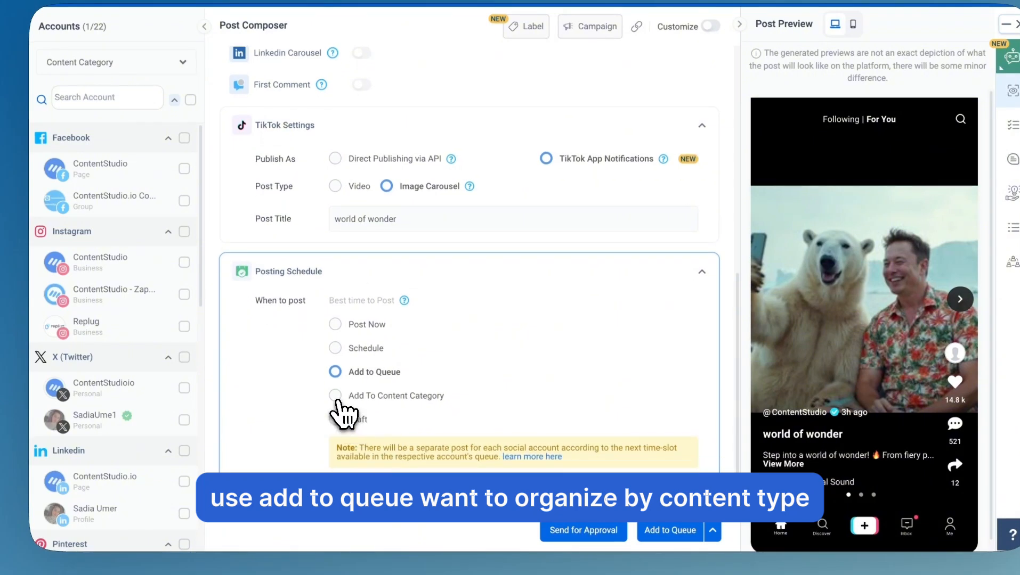
{"action": "left_click", "coordinate": [339, 401]}
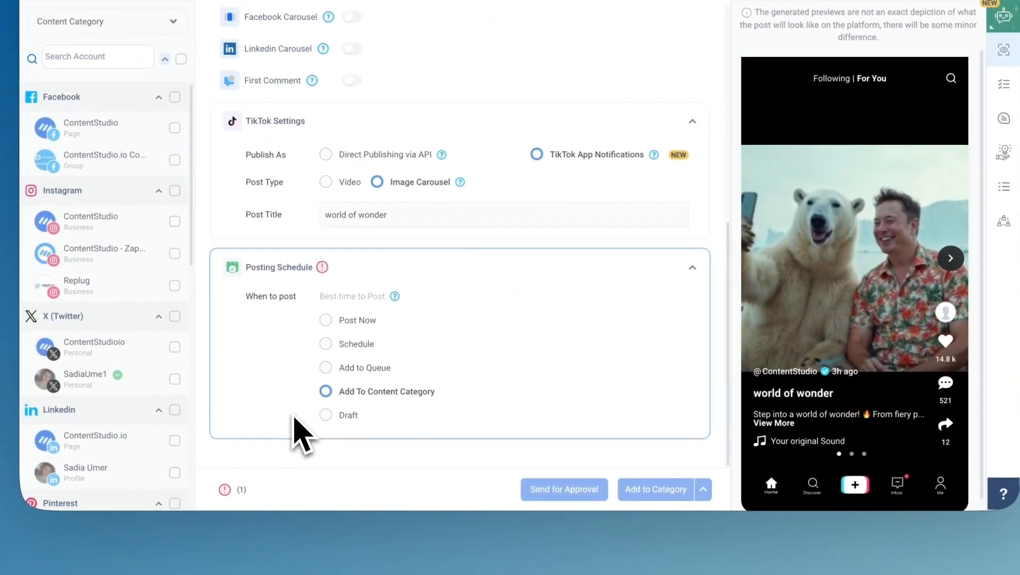
{"action": "left_click", "coordinate": [326, 415]}
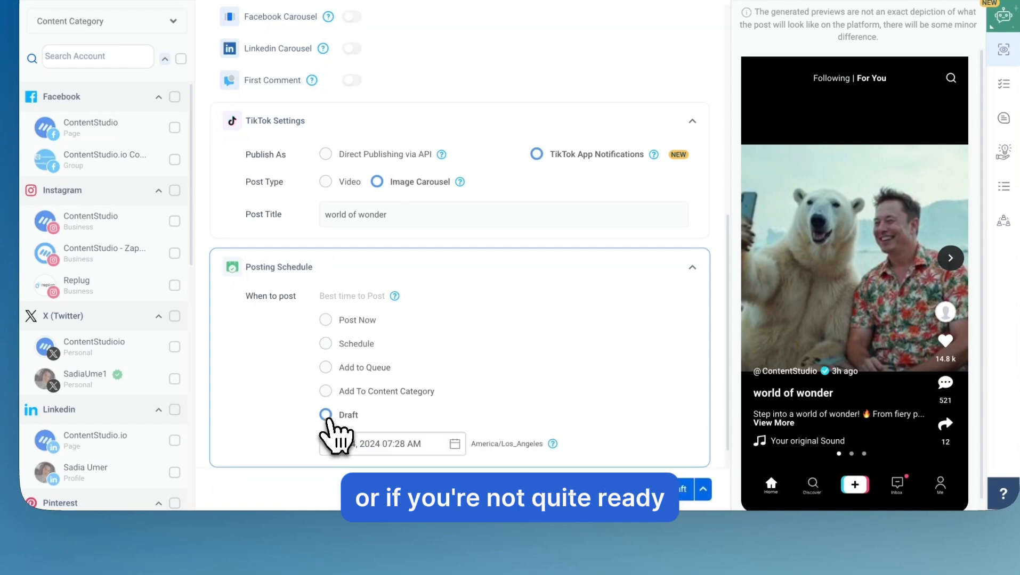
{"action": "scroll", "coordinate": [327, 421], "scroll_direction": "down", "scroll_amount": 1}
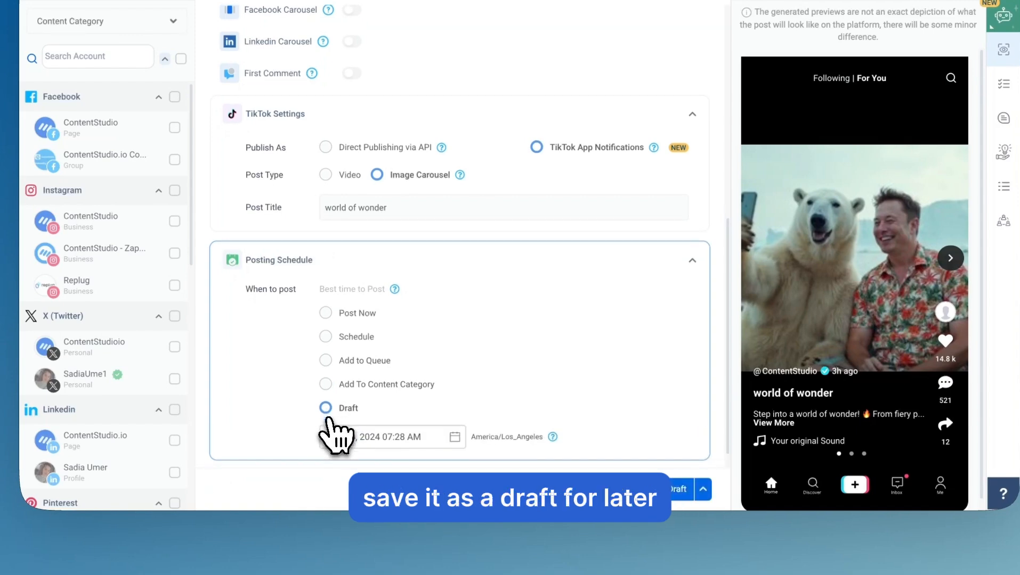
- Schedule the post for Nov 26, 2024 at 10:28 PM, using the same time for all accounts
{"action": "left_click", "coordinate": [326, 337]}
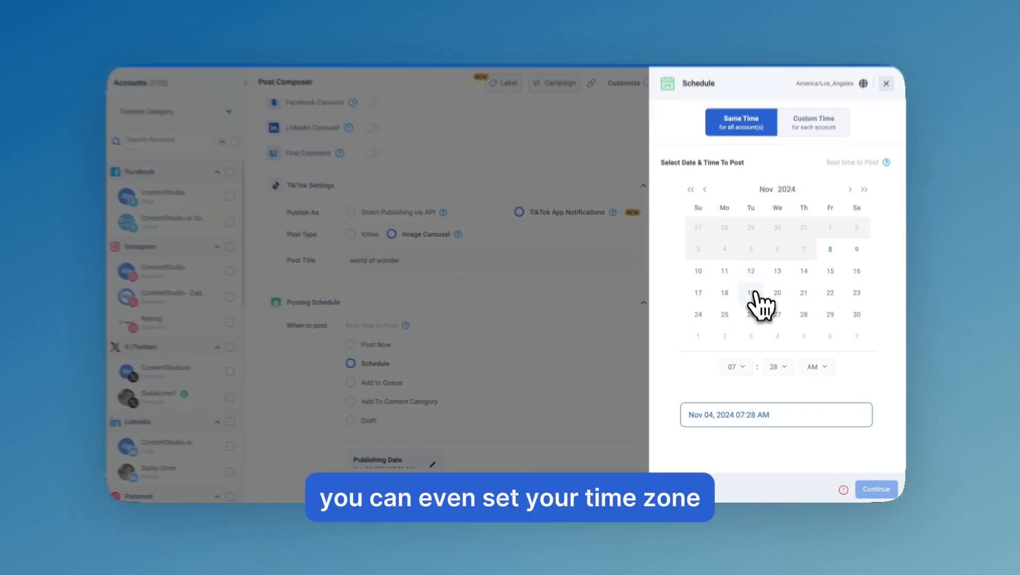
{"action": "left_click", "coordinate": [752, 295]}
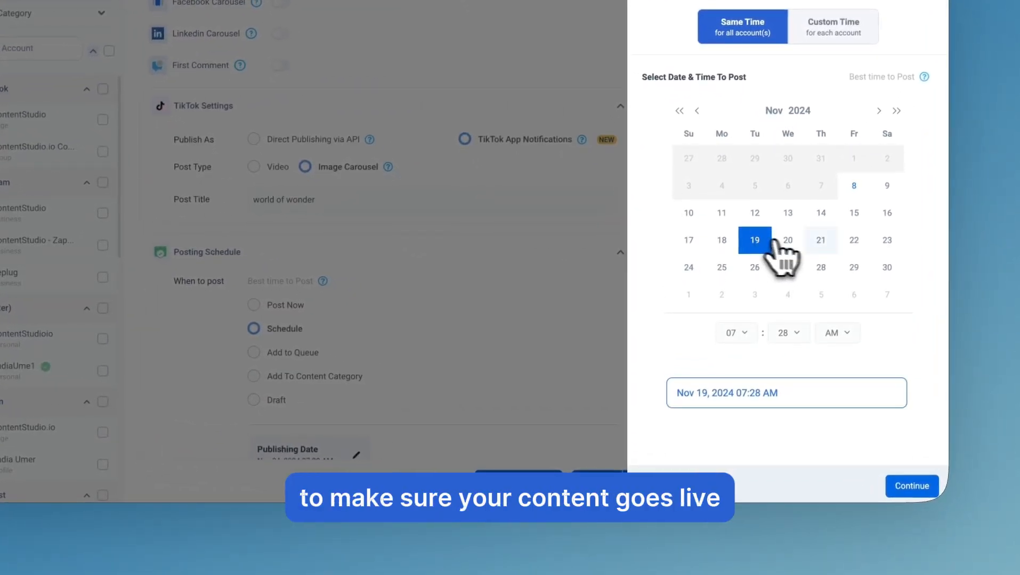
{"action": "left_click", "coordinate": [852, 242]}
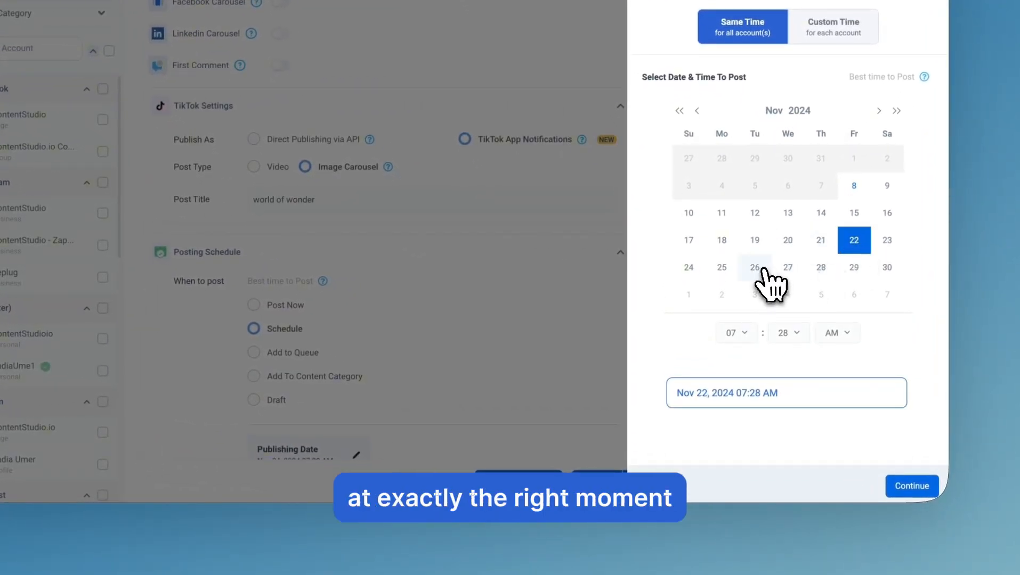
{"action": "left_click", "coordinate": [757, 269]}
{"action": "left_click", "coordinate": [743, 332]}
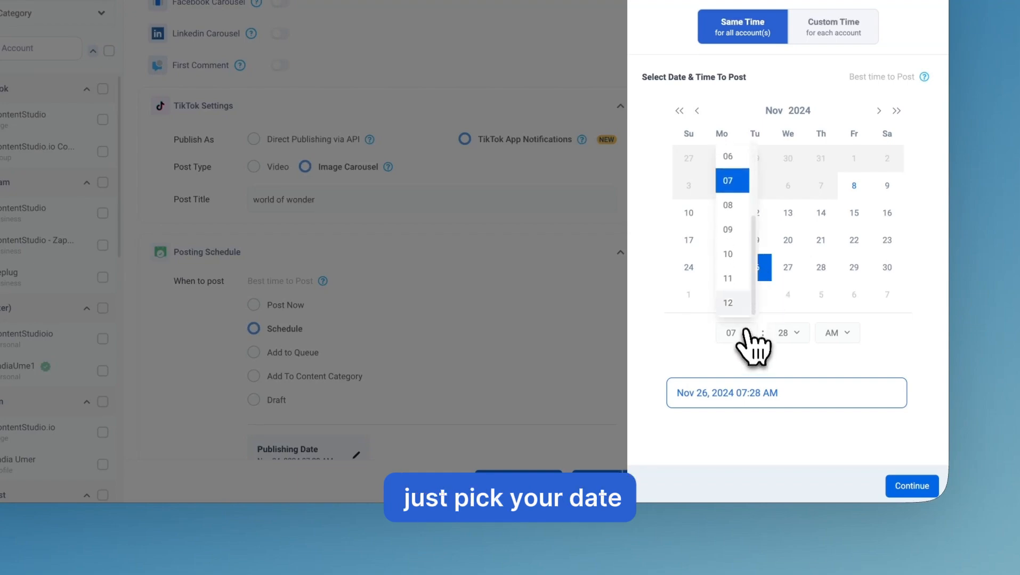
{"action": "left_click", "coordinate": [736, 271]}
{"action": "left_click", "coordinate": [834, 333]}
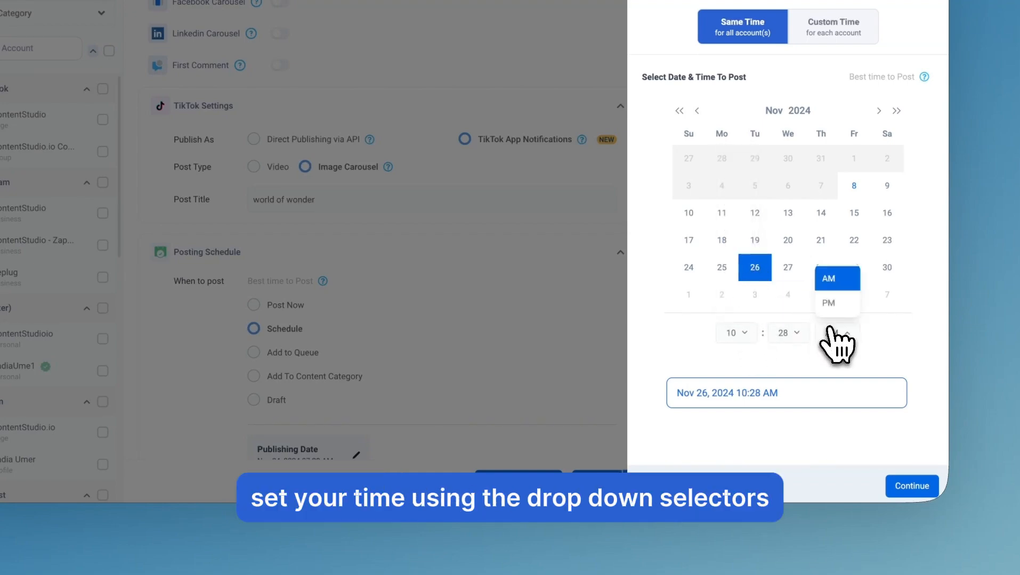
{"action": "left_click", "coordinate": [832, 299]}
{"action": "left_click", "coordinate": [911, 486]}
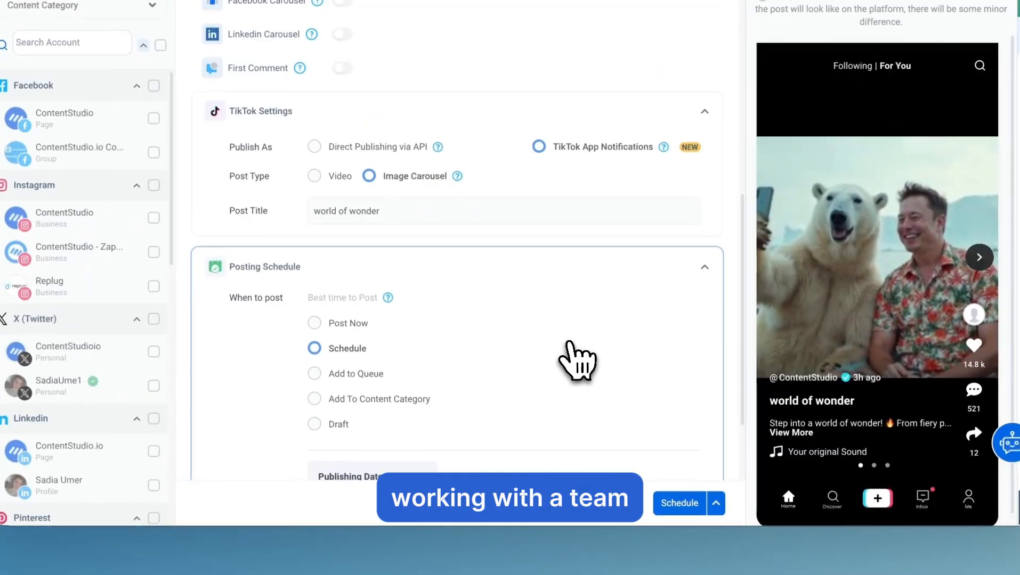
- Select the first three listed team members as approvers for the post, and close the approval request without sending it
{"action": "scroll", "coordinate": [578, 357], "scroll_direction": "down", "scroll_amount": 2}
{"action": "left_click", "coordinate": [595, 513]}
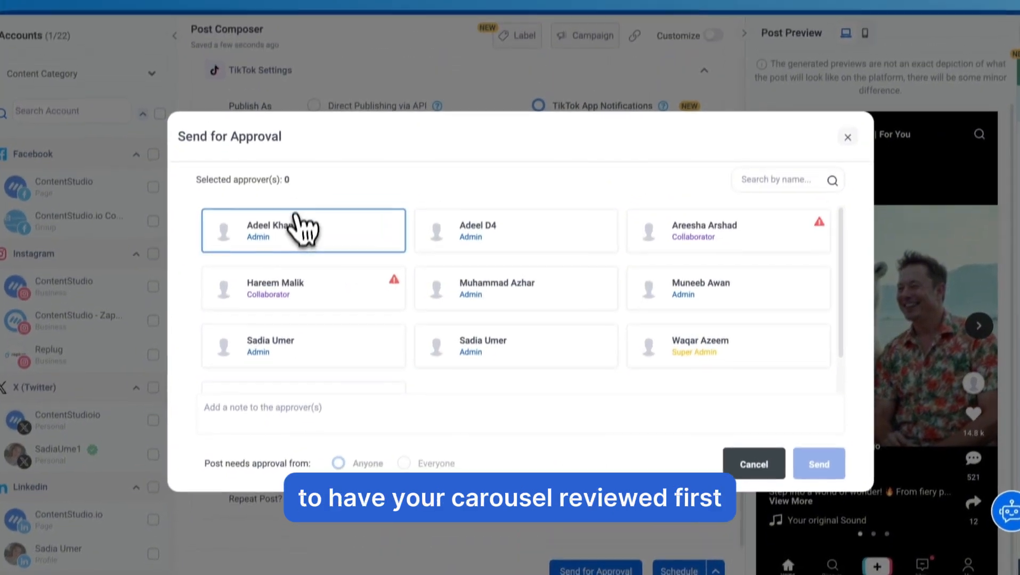
{"action": "left_click", "coordinate": [309, 155]}
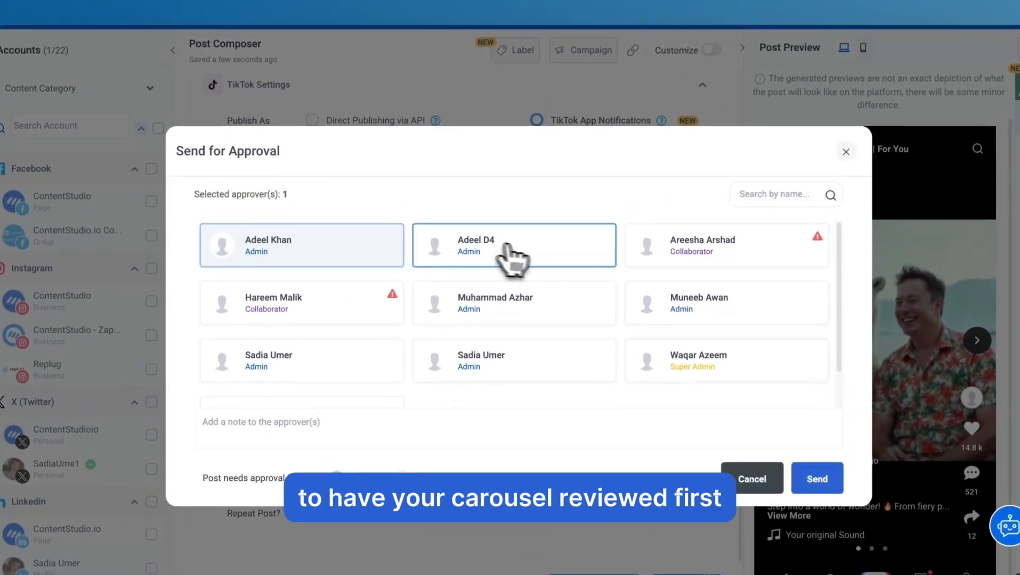
{"action": "left_click", "coordinate": [506, 162]}
{"action": "left_click", "coordinate": [667, 167]}
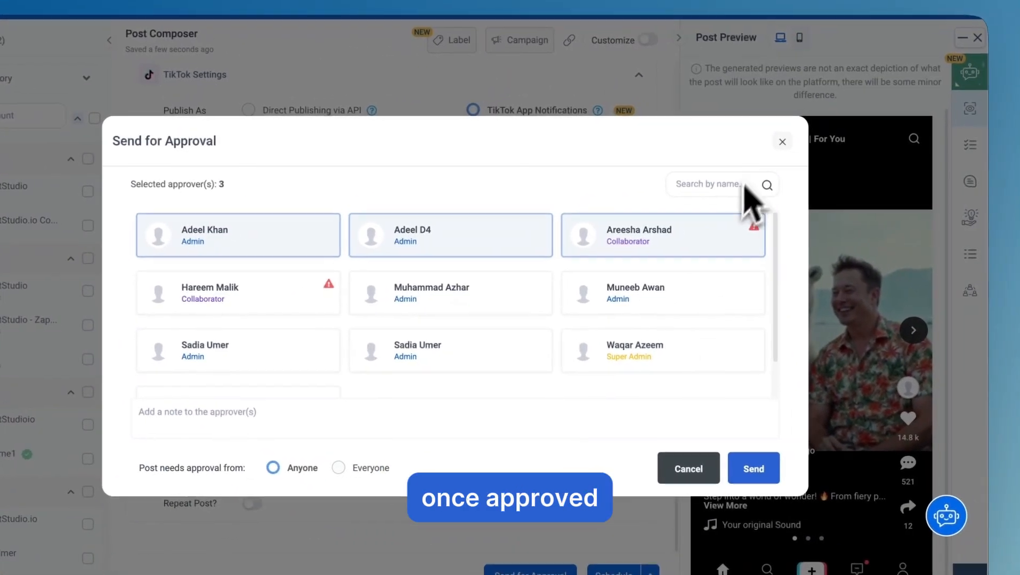
{"action": "left_click", "coordinate": [846, 154]}
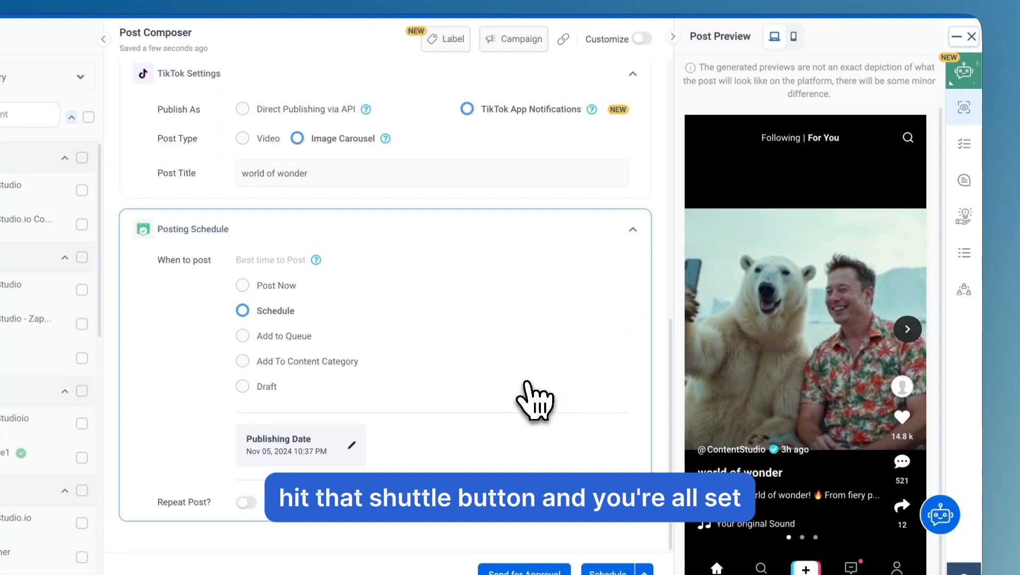